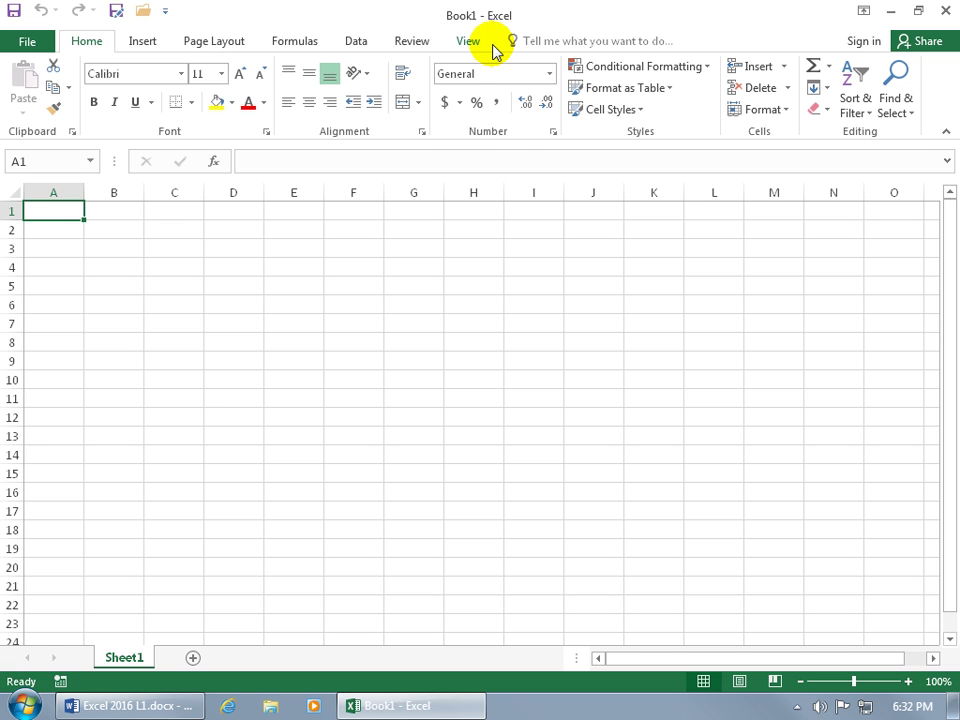
Open Excel Options on the Customize the Ribbon page from the ribbon's shortcut menu.
right_click(395, 78)
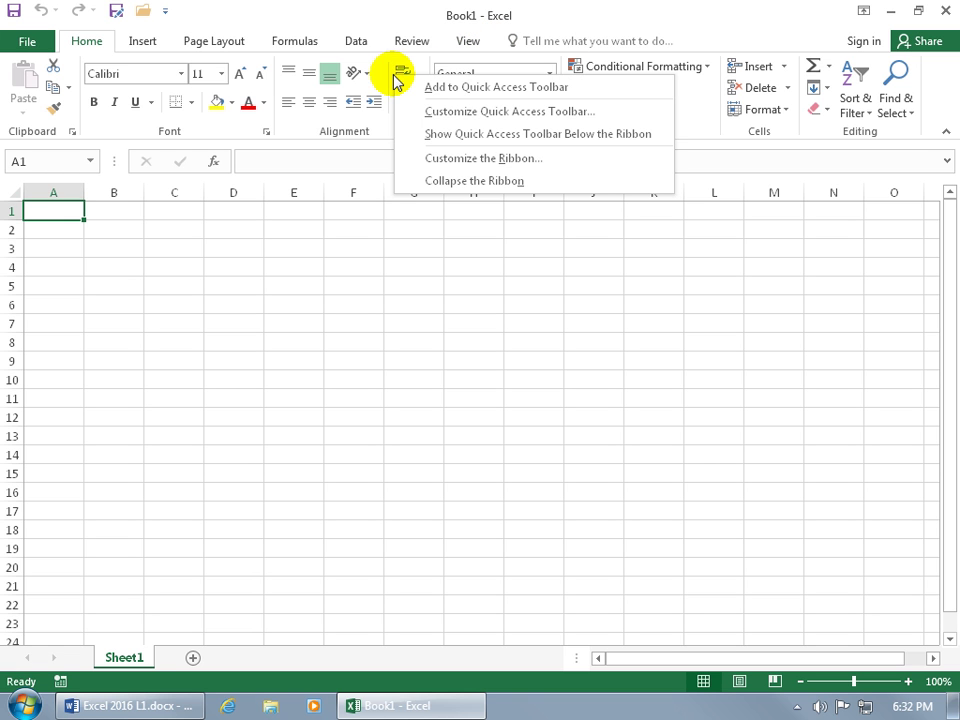
click(428, 160)
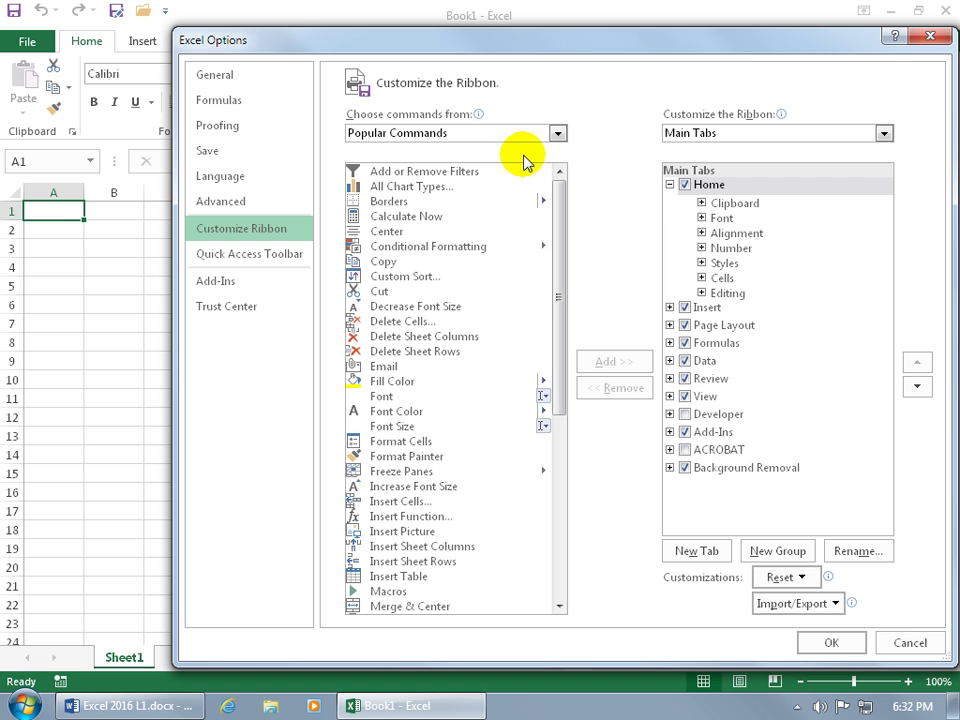
click(558, 134)
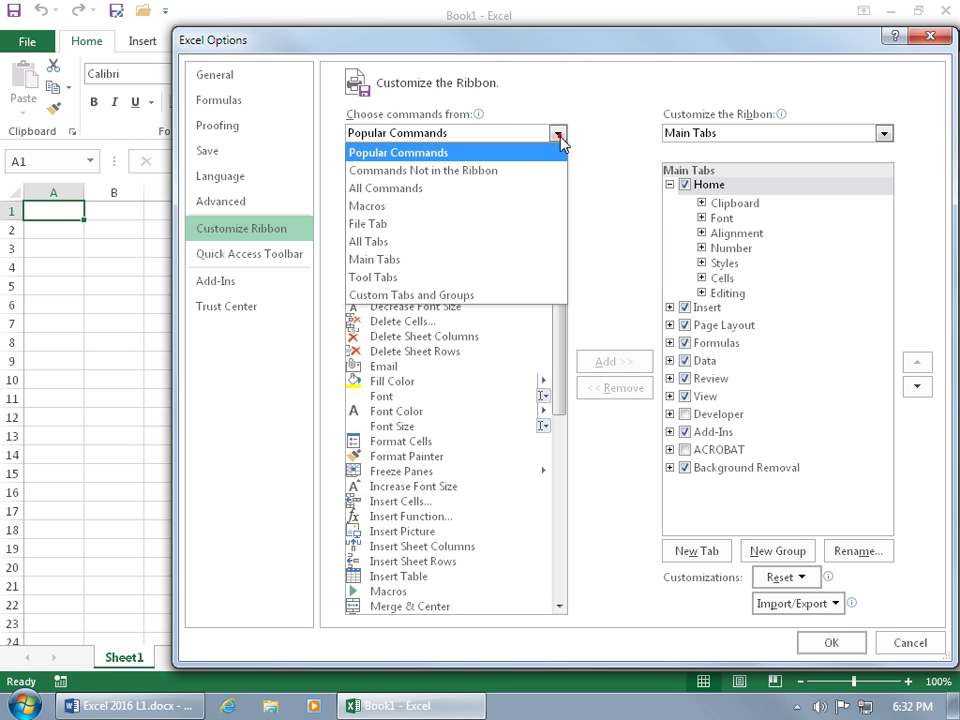
Switch the command list to All Commands and tick the Developer tab.
click(495, 188)
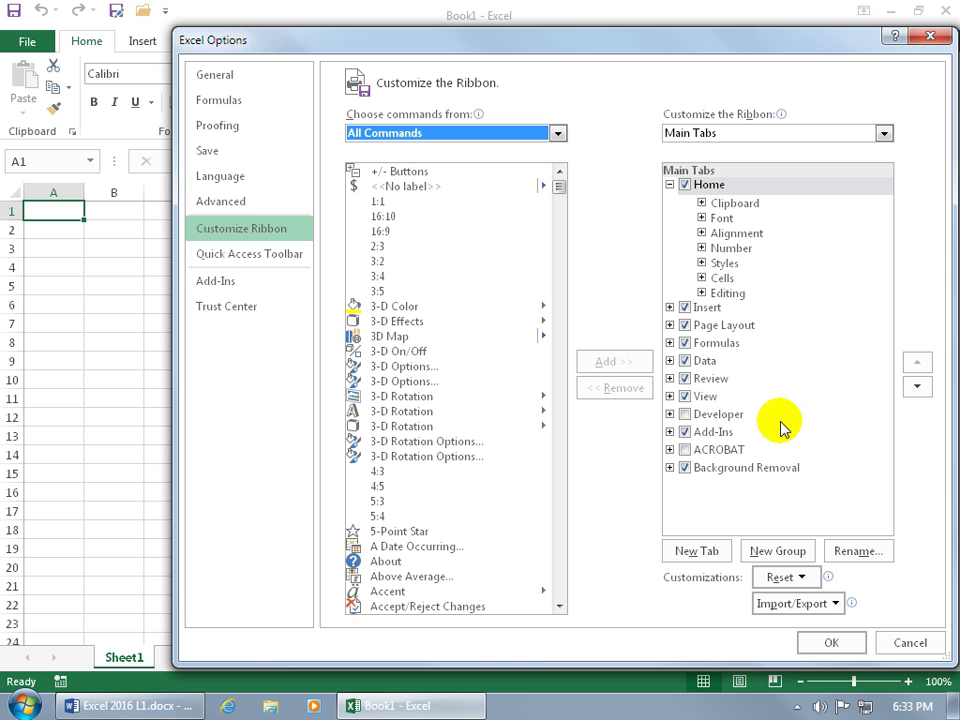
click(685, 414)
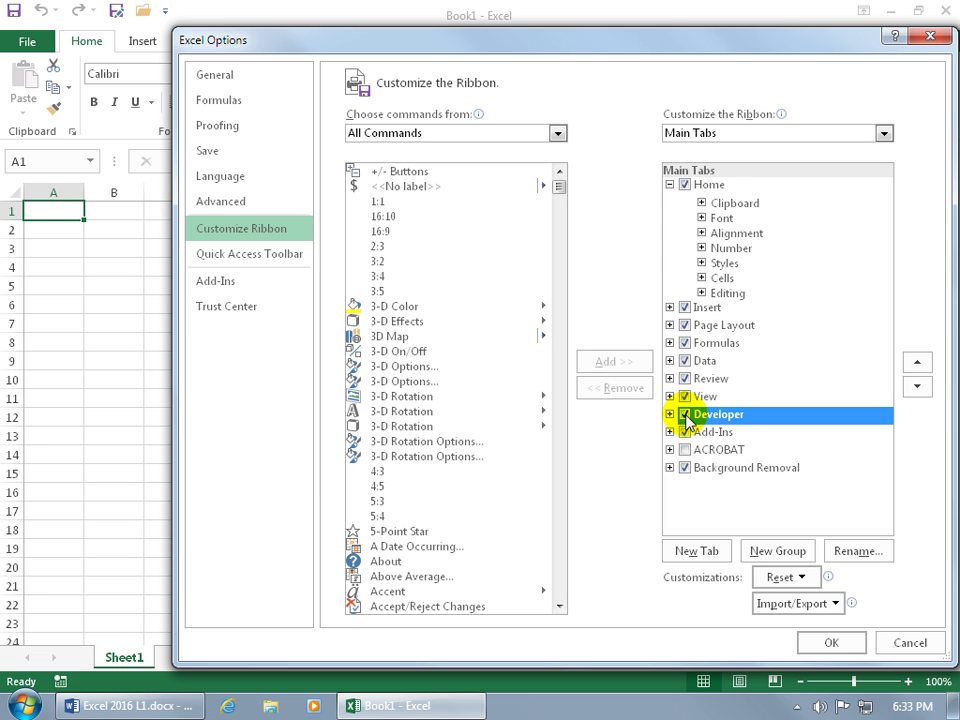
Try adding the 3-D Color command to the Home tab and dismiss the custom-group warning.
click(670, 185)
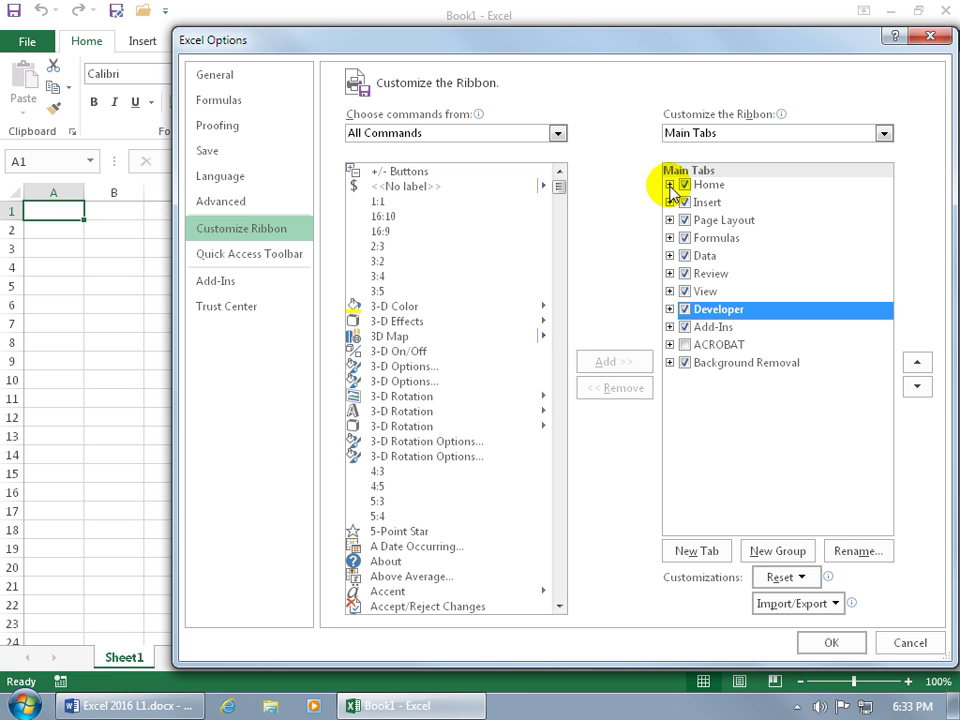
click(670, 185)
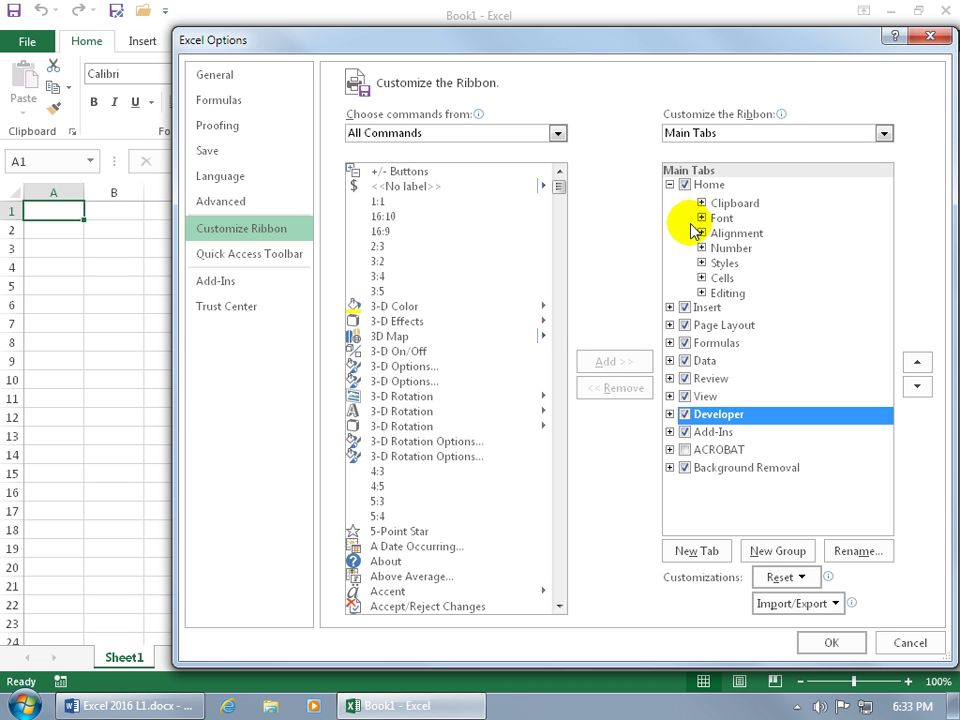
click(723, 205)
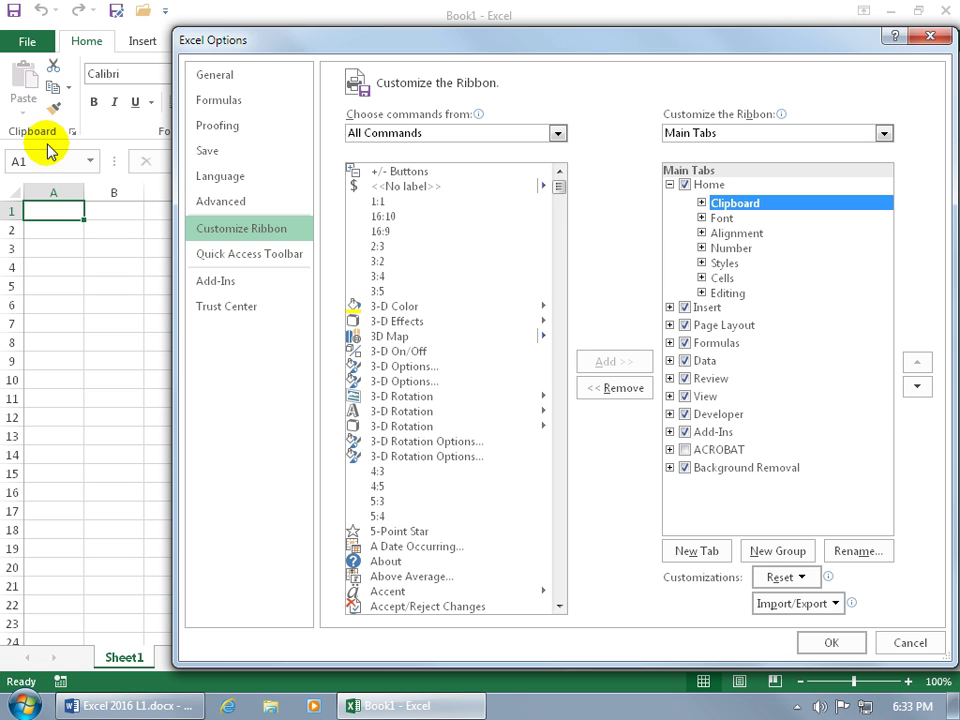
click(720, 219)
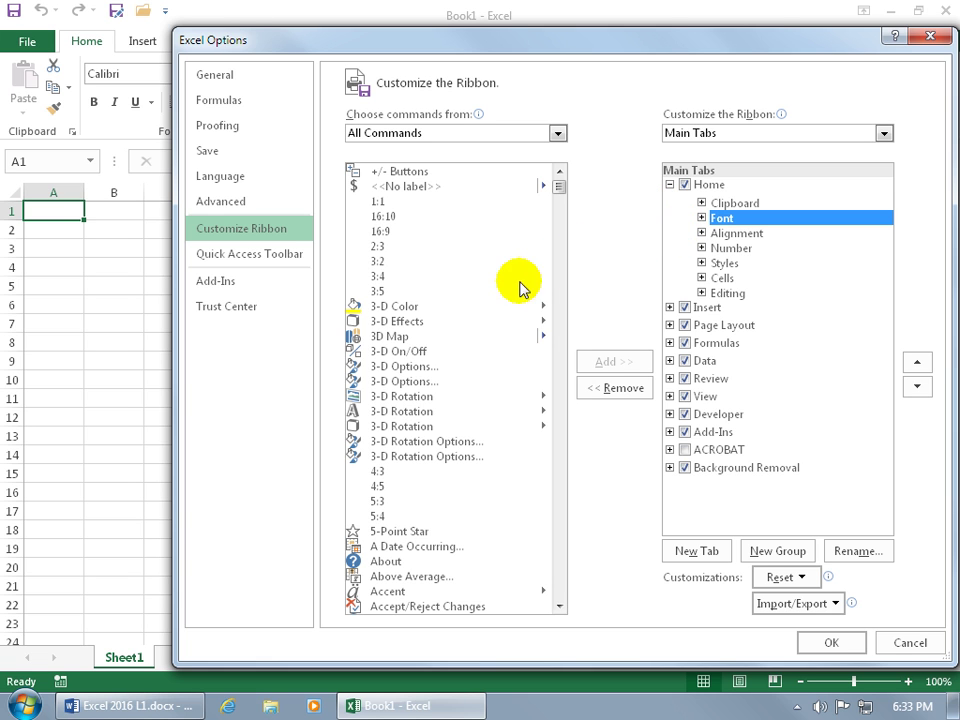
click(409, 307)
click(617, 361)
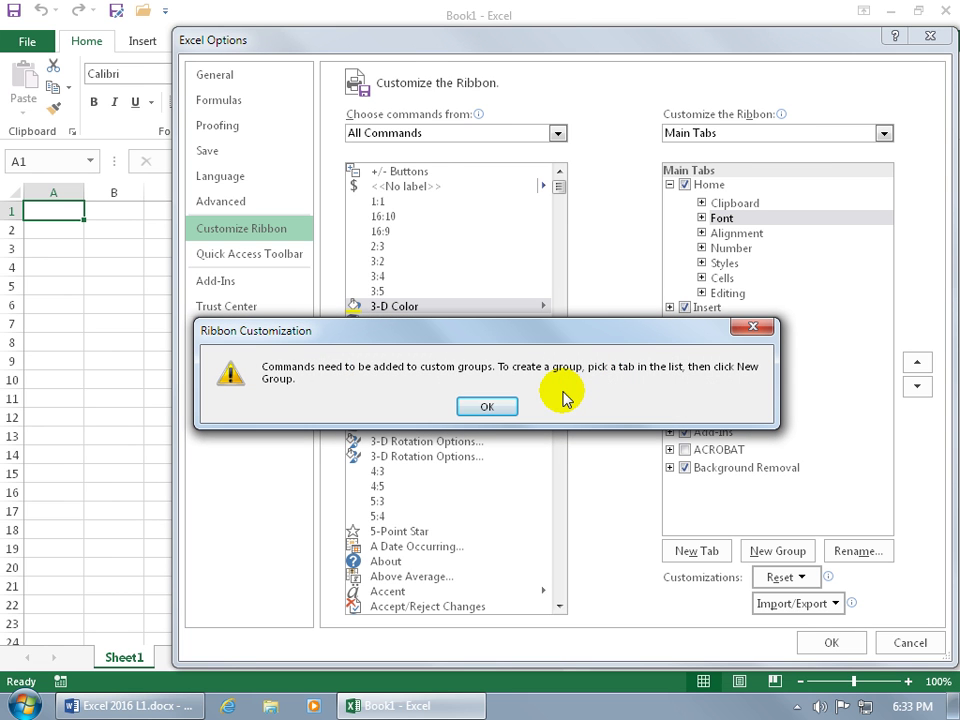
click(488, 406)
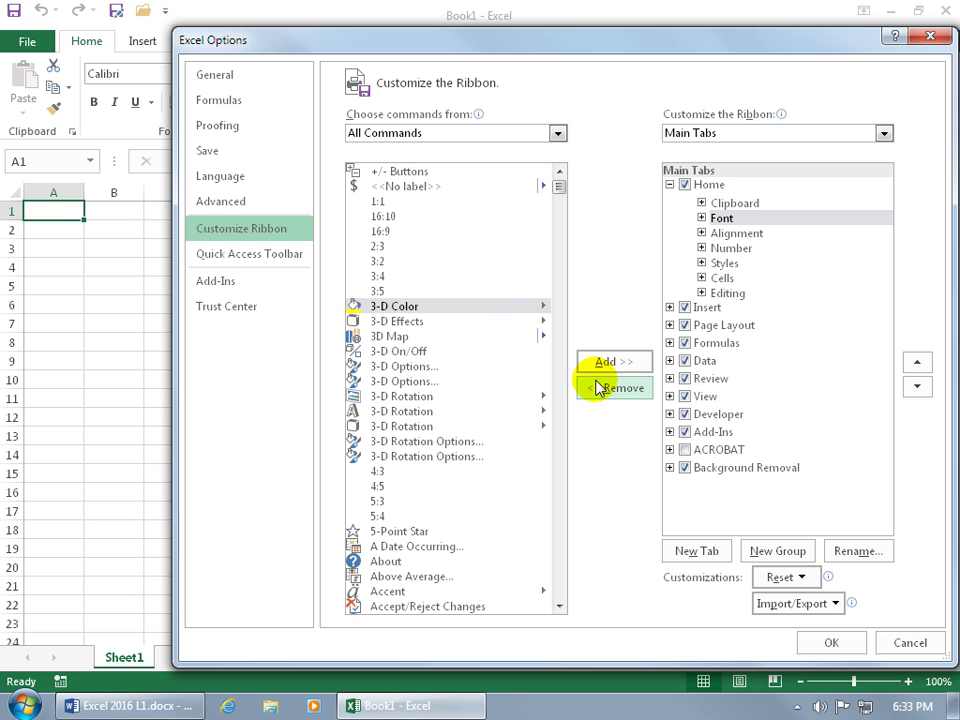
Create a new custom group on the Home tab right after Alignment.
click(711, 186)
click(719, 217)
click(722, 234)
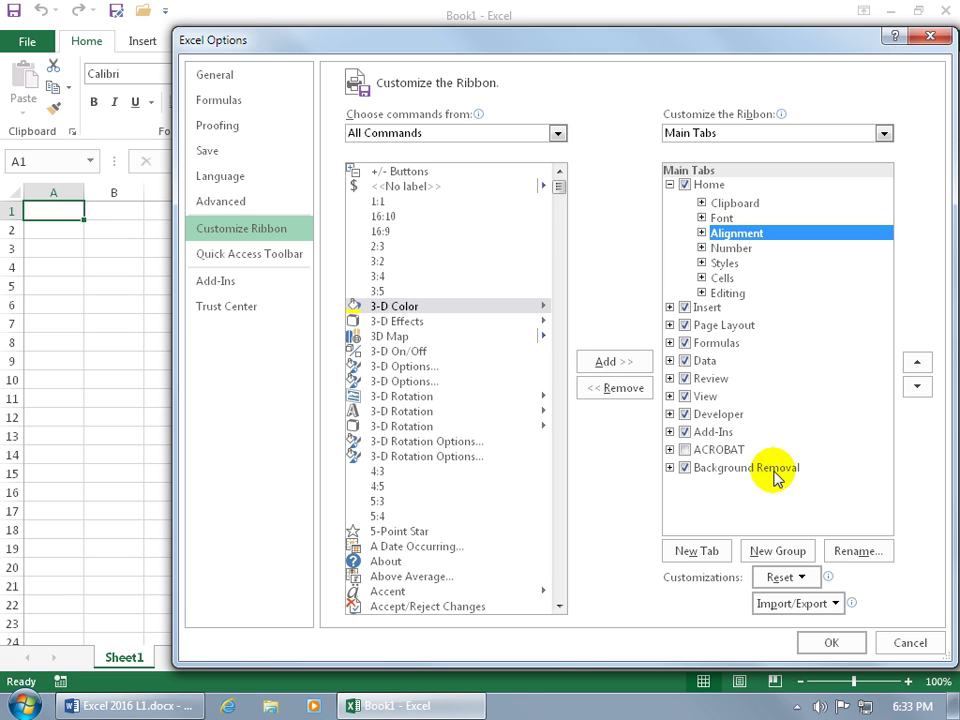
click(780, 549)
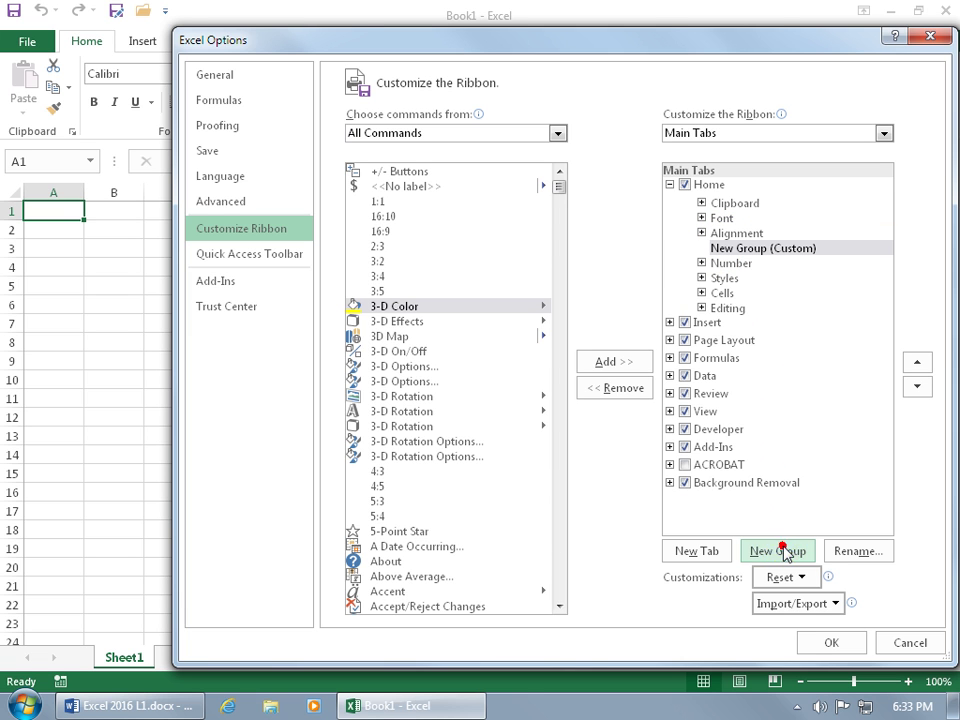
Rename New Group (Custom) on the Home tab to Spiffy with a symbol.
click(765, 254)
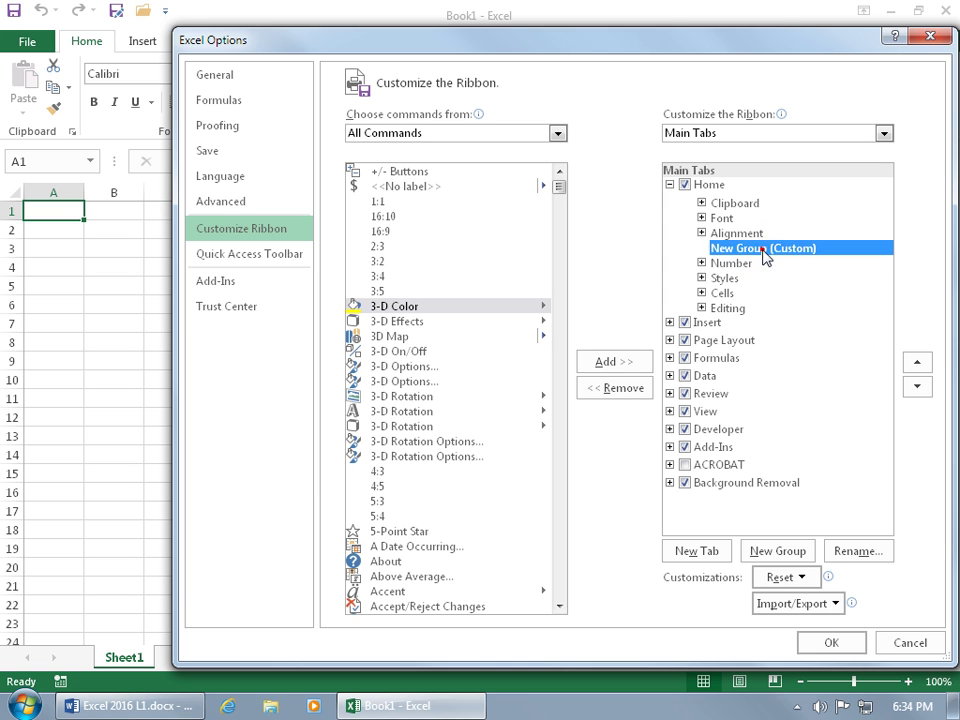
click(875, 552)
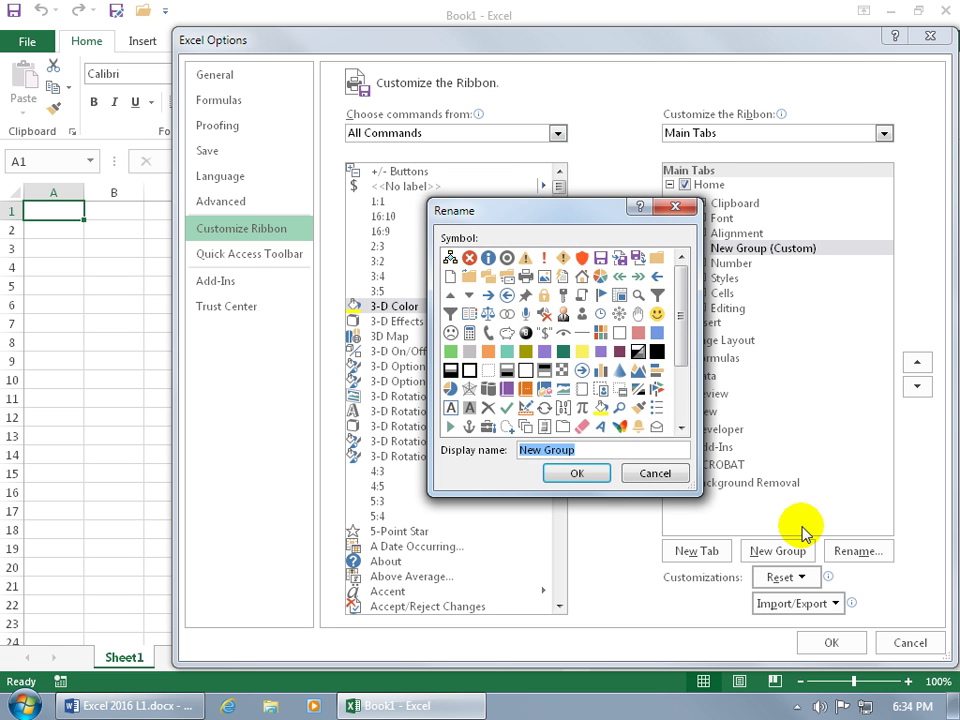
text(Spiffy)
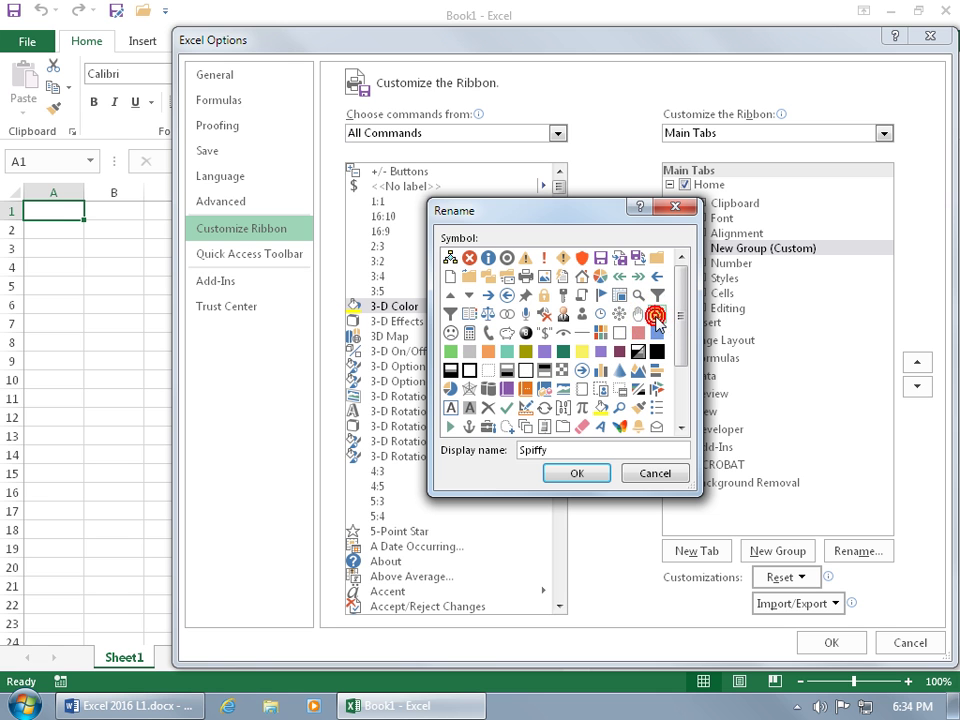
click(595, 473)
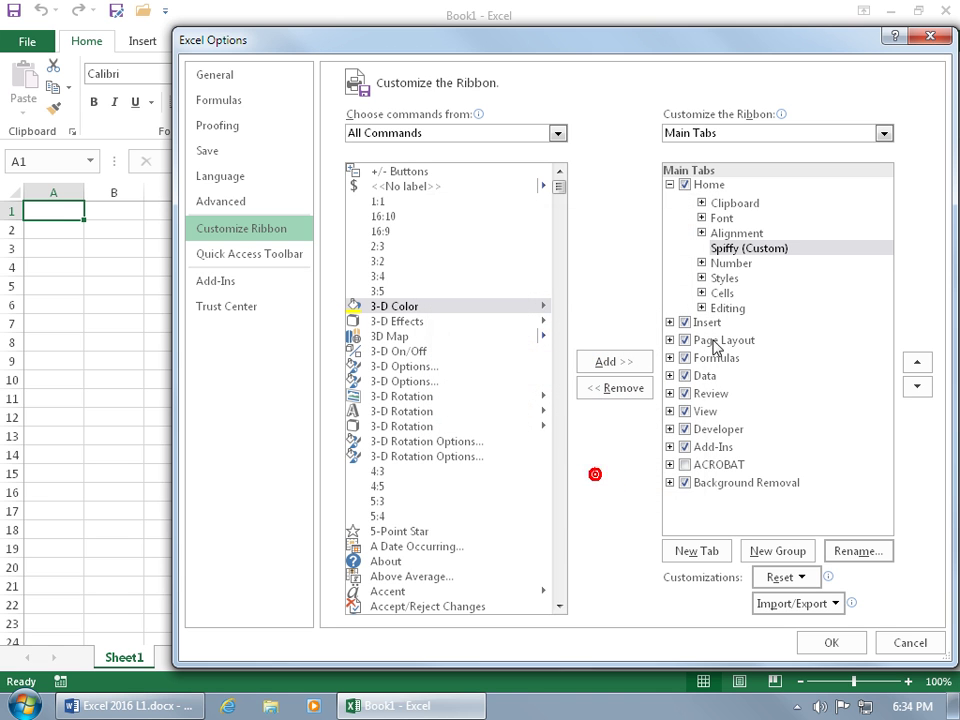
click(749, 250)
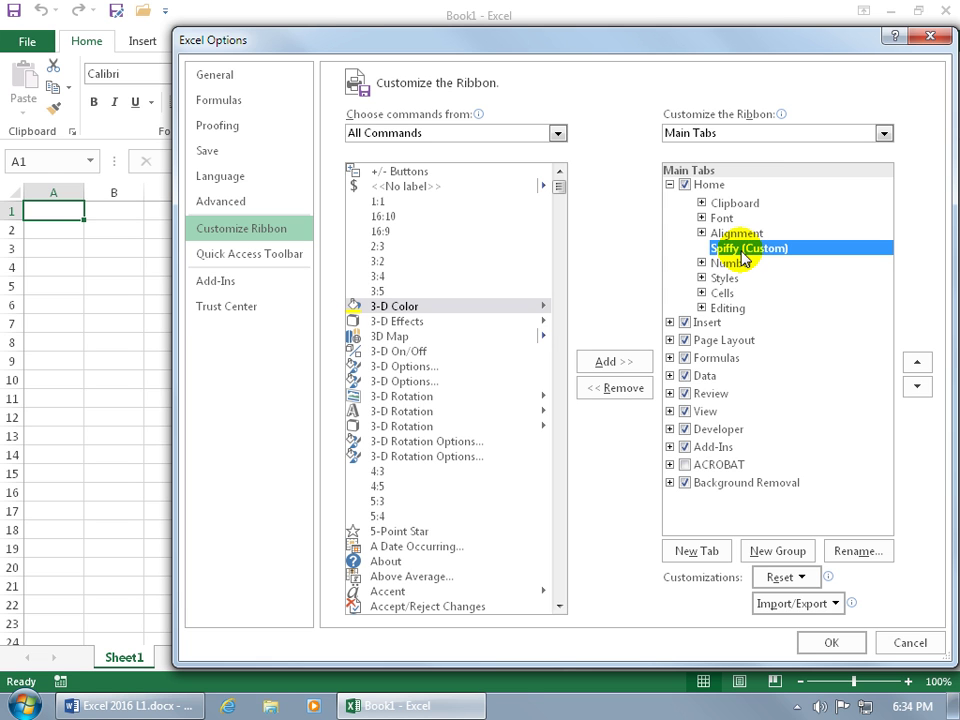
click(557, 133)
From Popular Commands, add Cut, Delete Sheet Columns and Email to the Spiffy group.
click(513, 155)
click(378, 292)
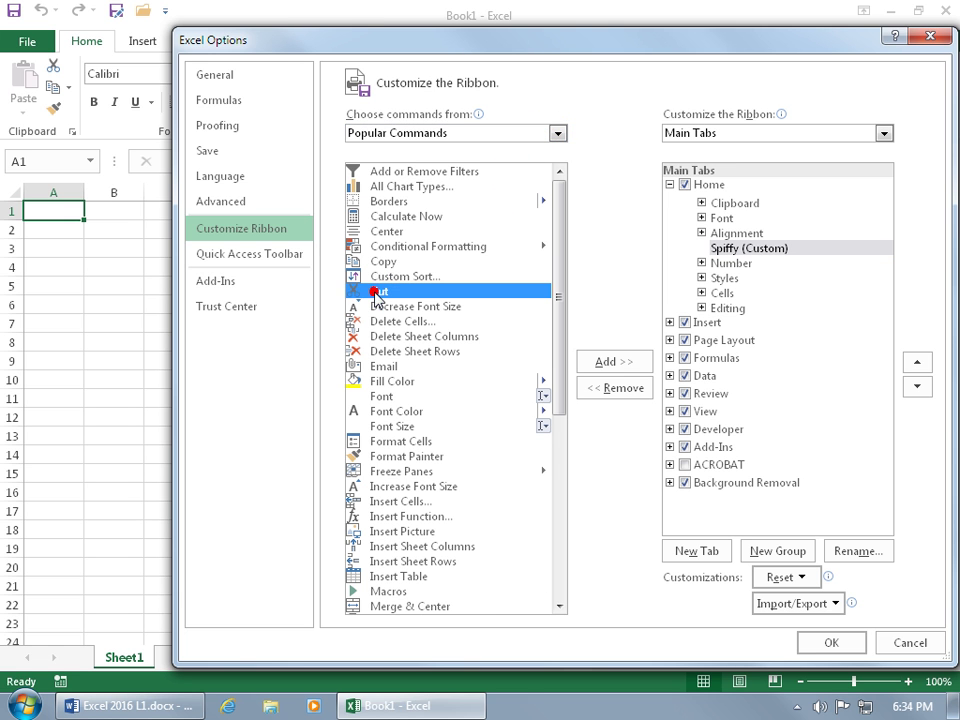
click(588, 361)
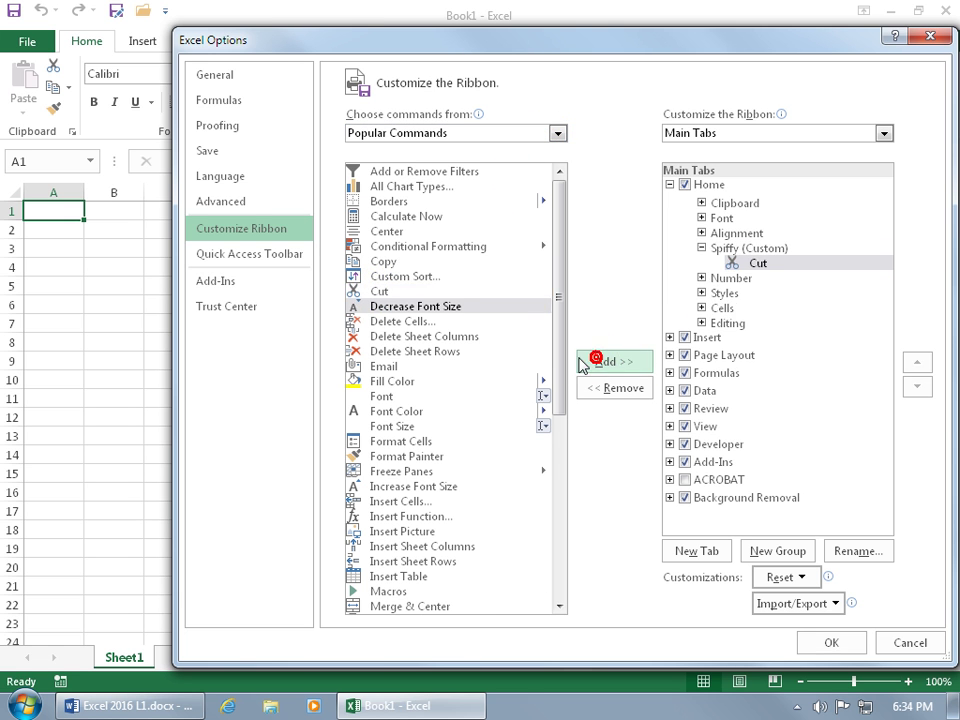
click(420, 336)
click(595, 362)
click(390, 366)
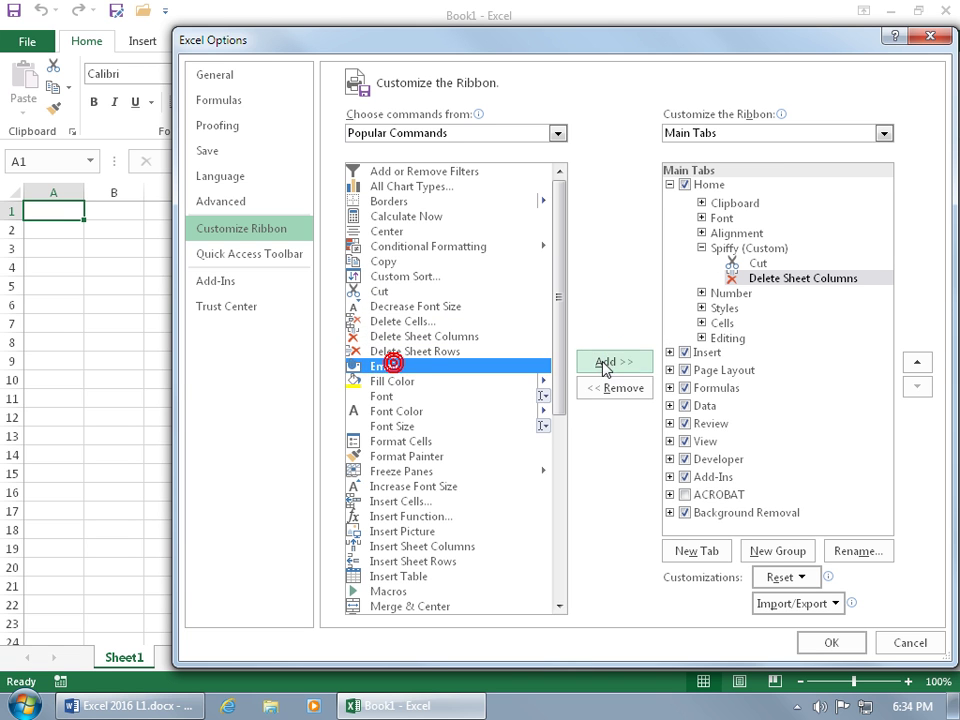
click(624, 363)
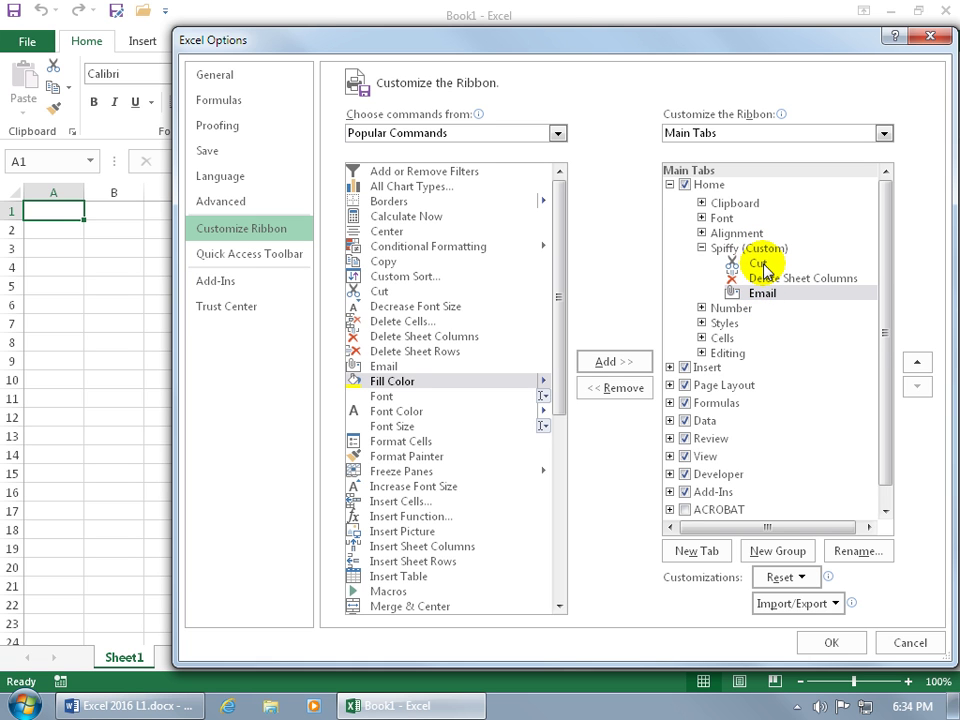
Move Email to the top of Spiffy, move Spiffy to the top of Home, and add a new tab.
click(765, 291)
click(914, 363)
click(914, 363)
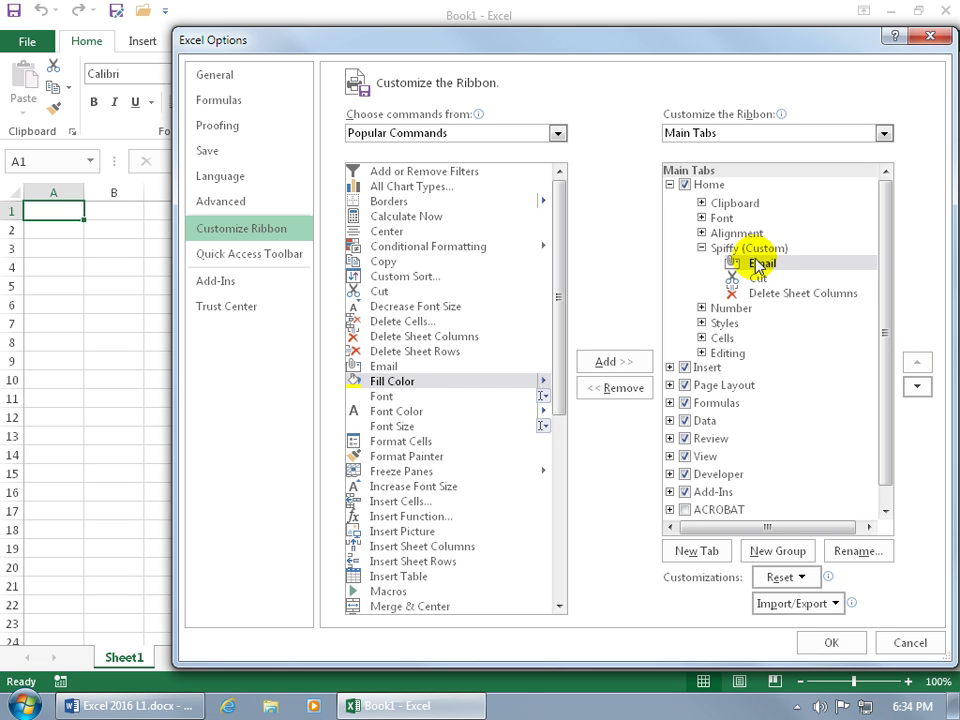
click(752, 250)
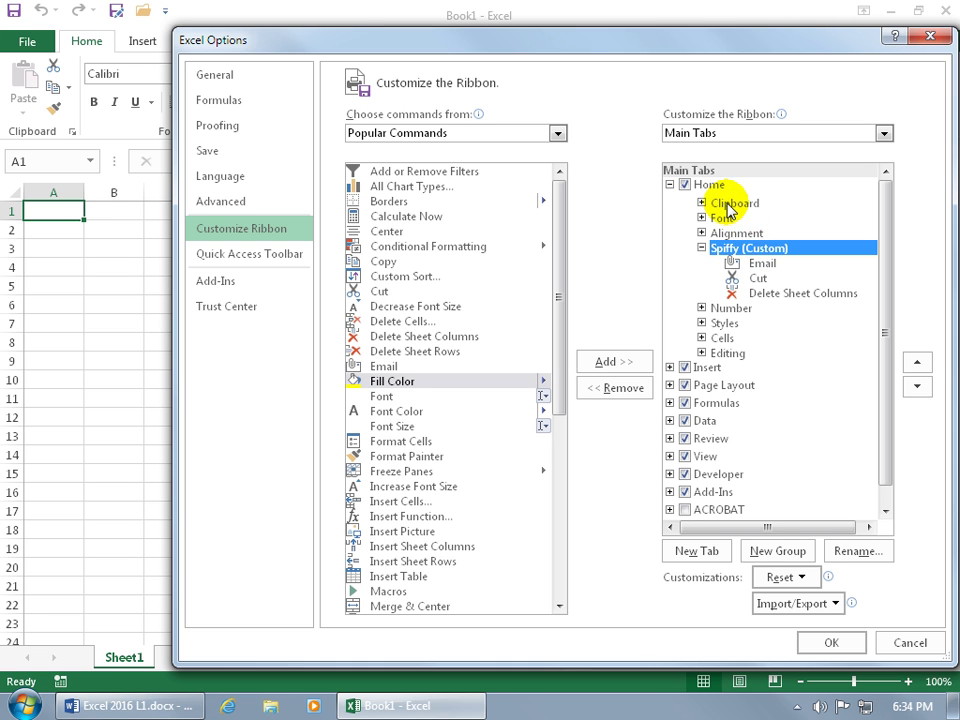
click(917, 363)
click(917, 363)
click(917, 364)
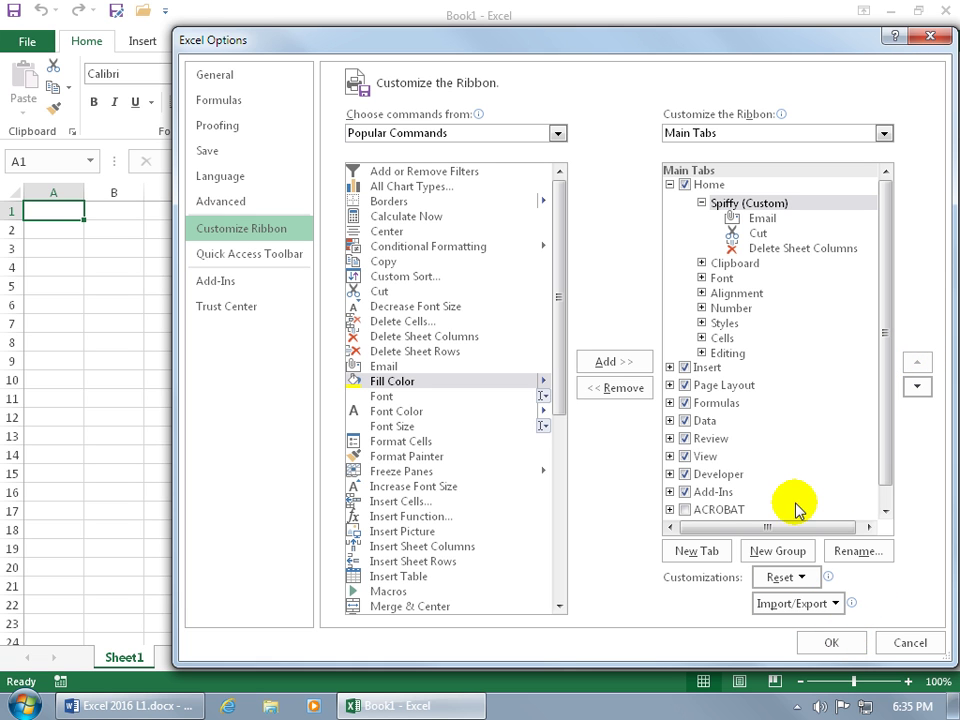
click(707, 551)
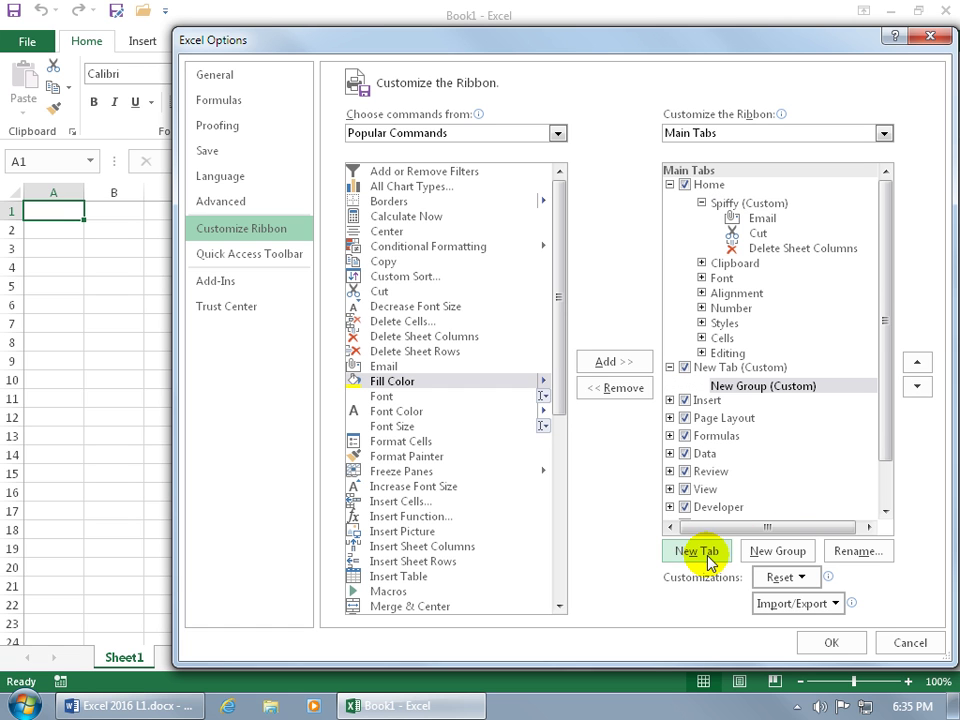
Rename the new custom tab to Special.
click(716, 370)
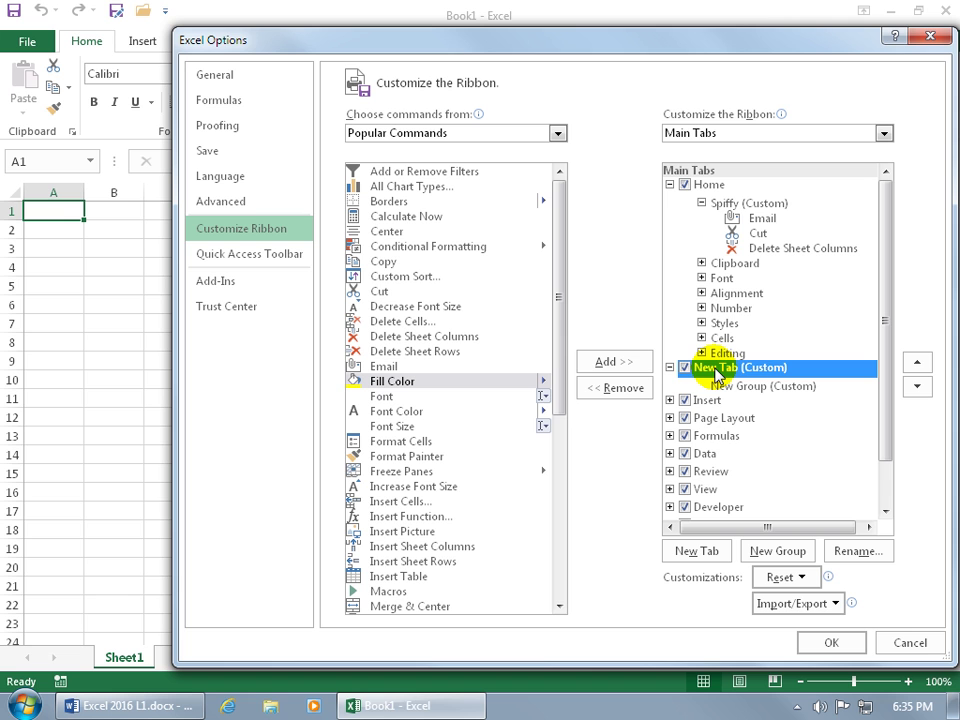
click(862, 555)
text(Special)
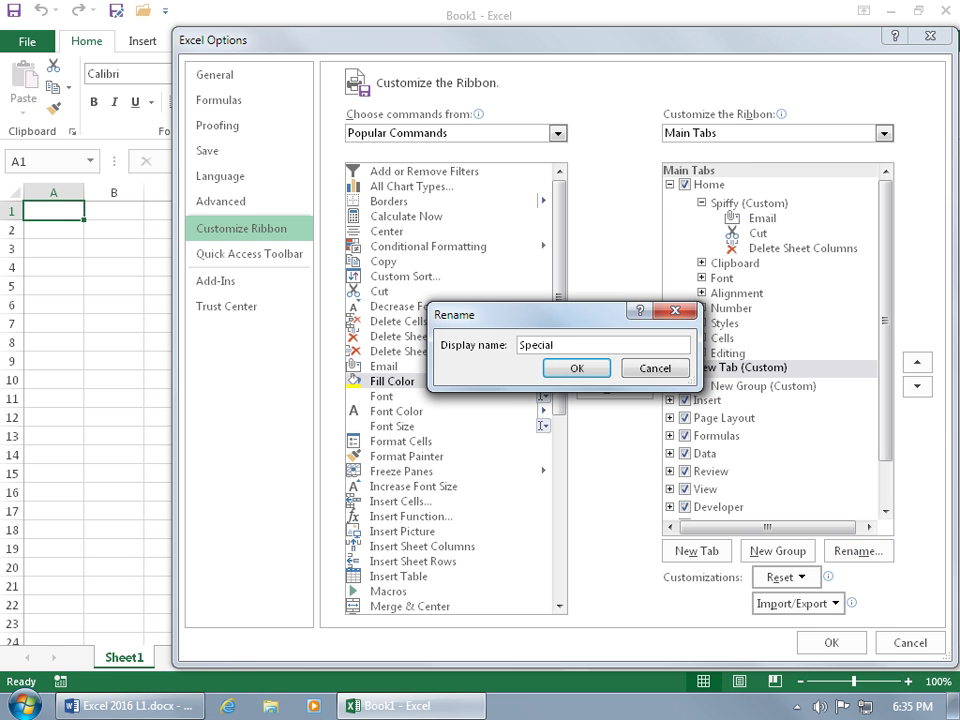
click(576, 368)
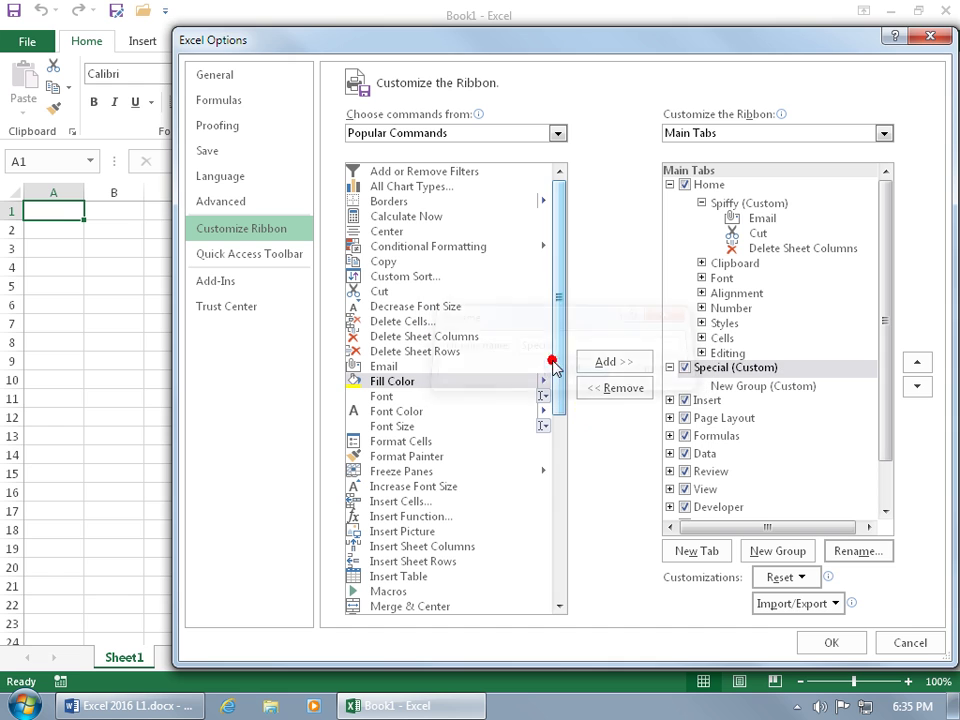
Rename the Special tab's new group to Format with a symbol.
click(690, 387)
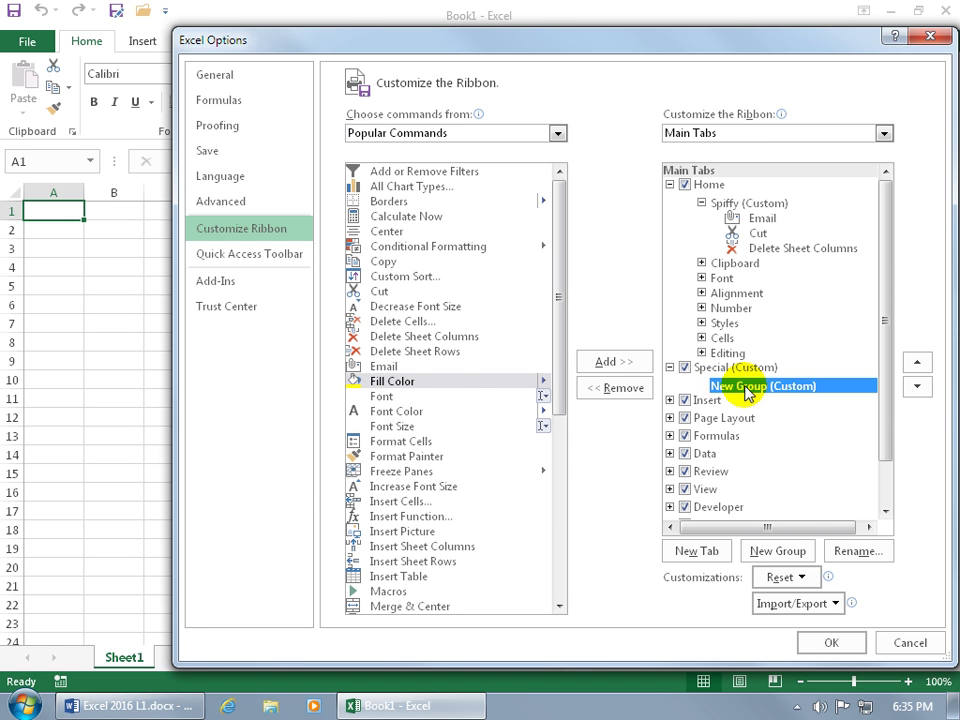
click(845, 551)
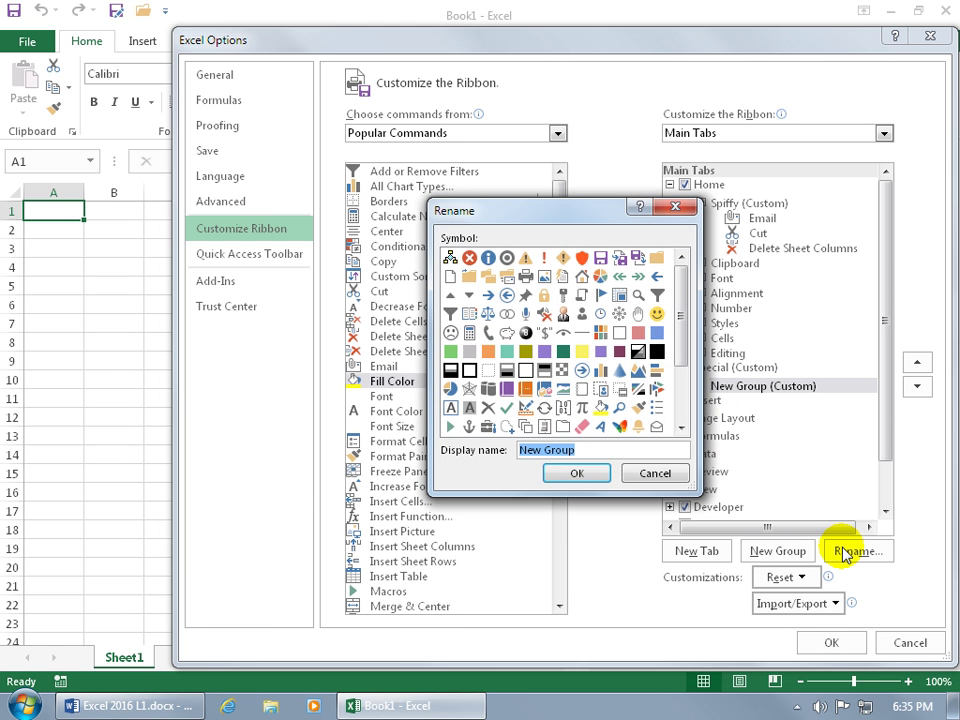
text(Format)
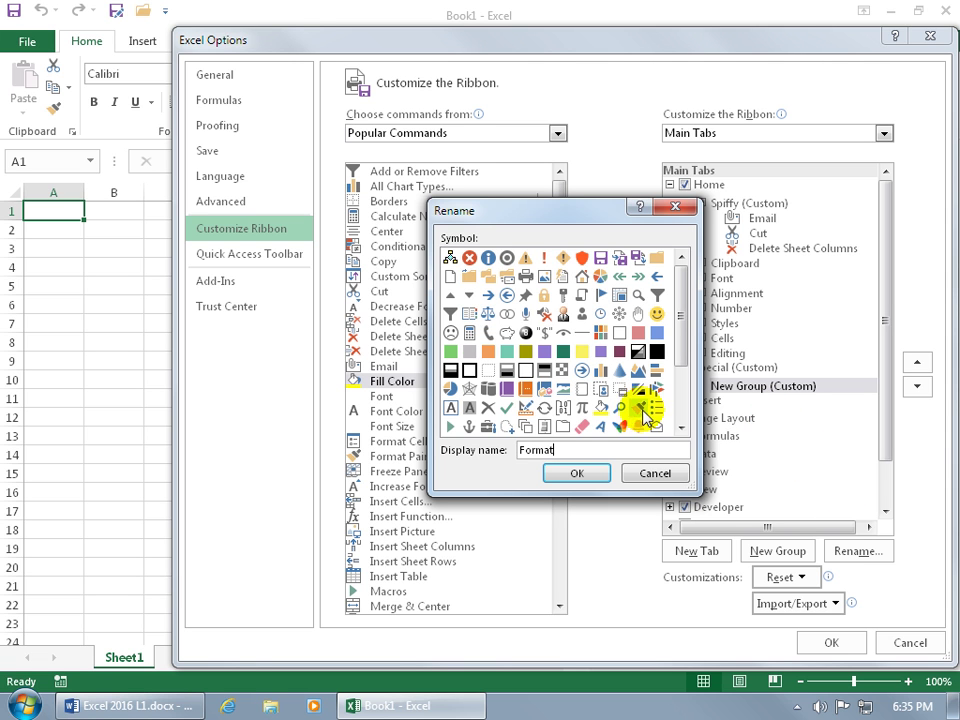
click(621, 426)
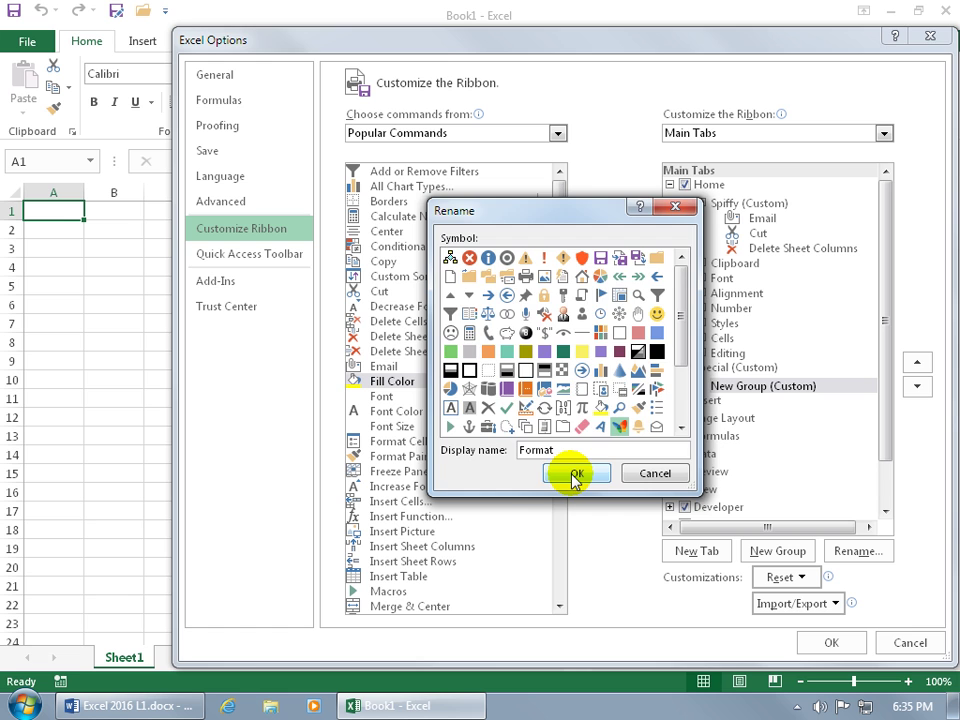
click(575, 475)
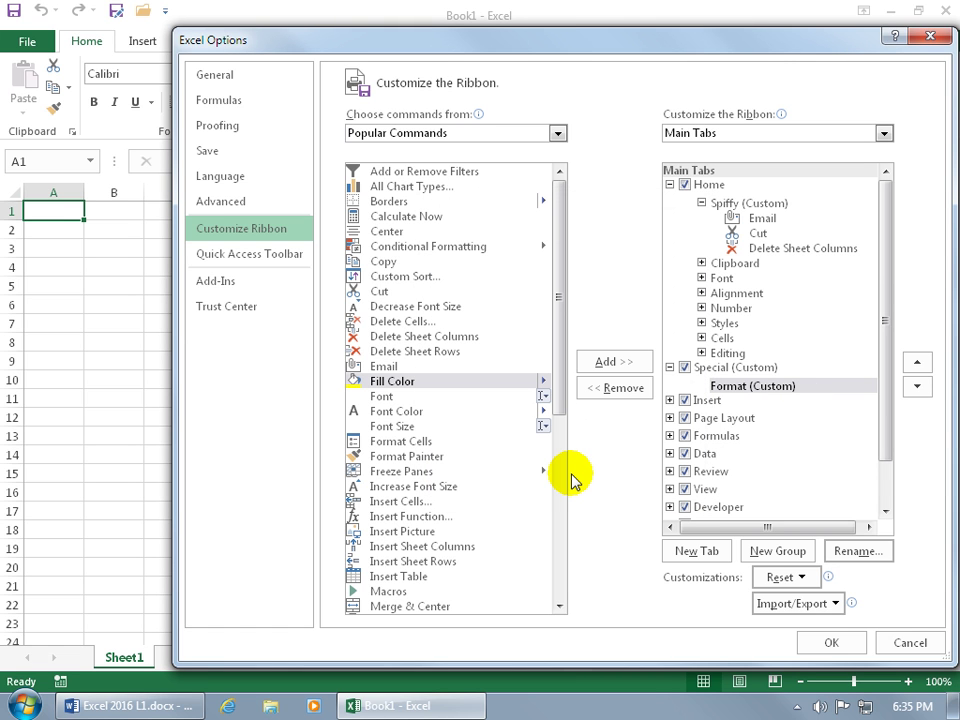
Add Font, Font Size and Font Color to the Format group.
click(392, 398)
click(595, 366)
click(401, 426)
click(604, 364)
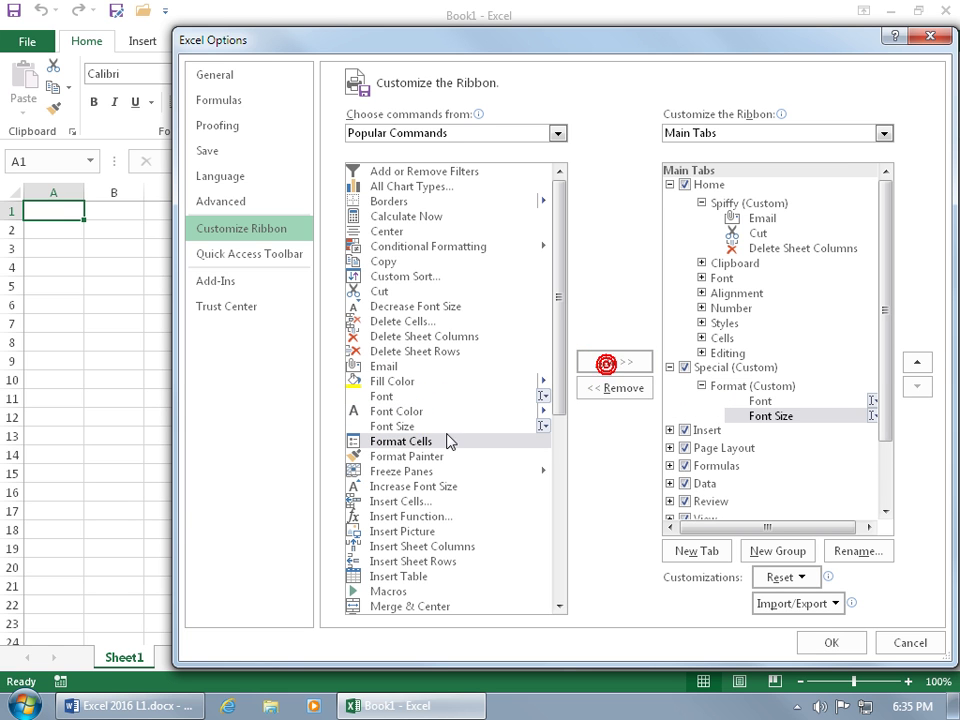
click(412, 410)
click(624, 362)
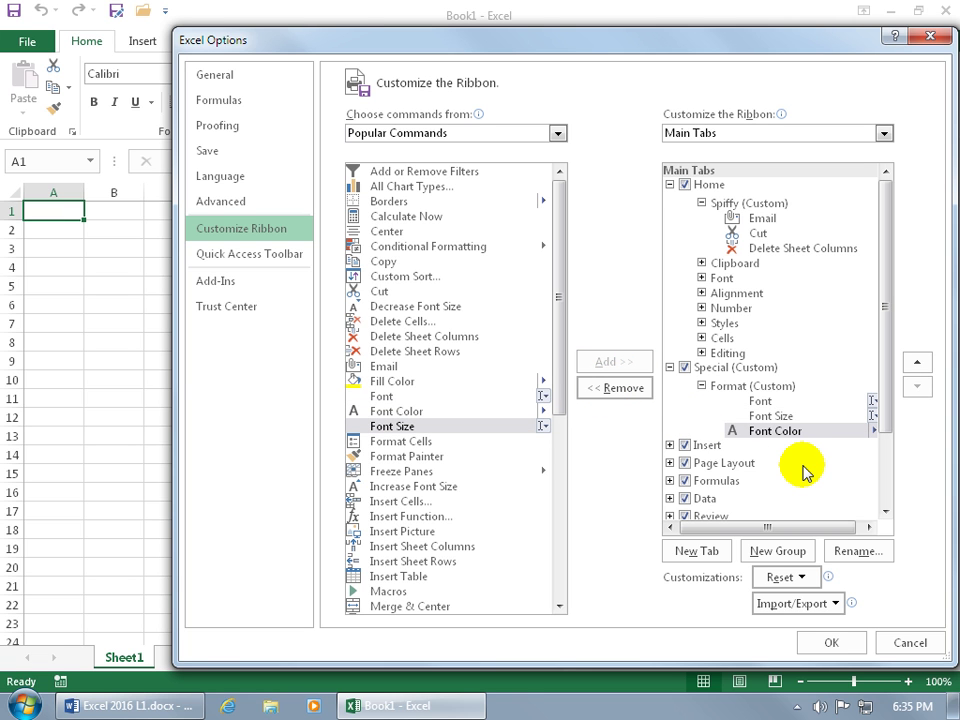
Add Group B with Format Painter, Increase Font Size and Insert Function, then apply the changes.
click(787, 553)
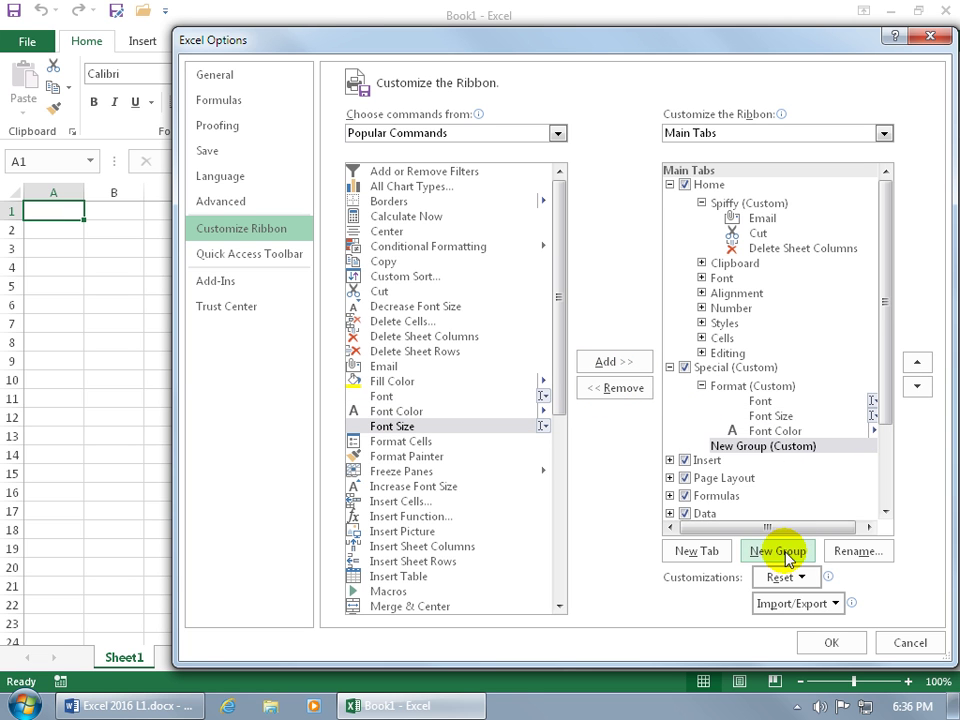
click(853, 551)
text(Group B)
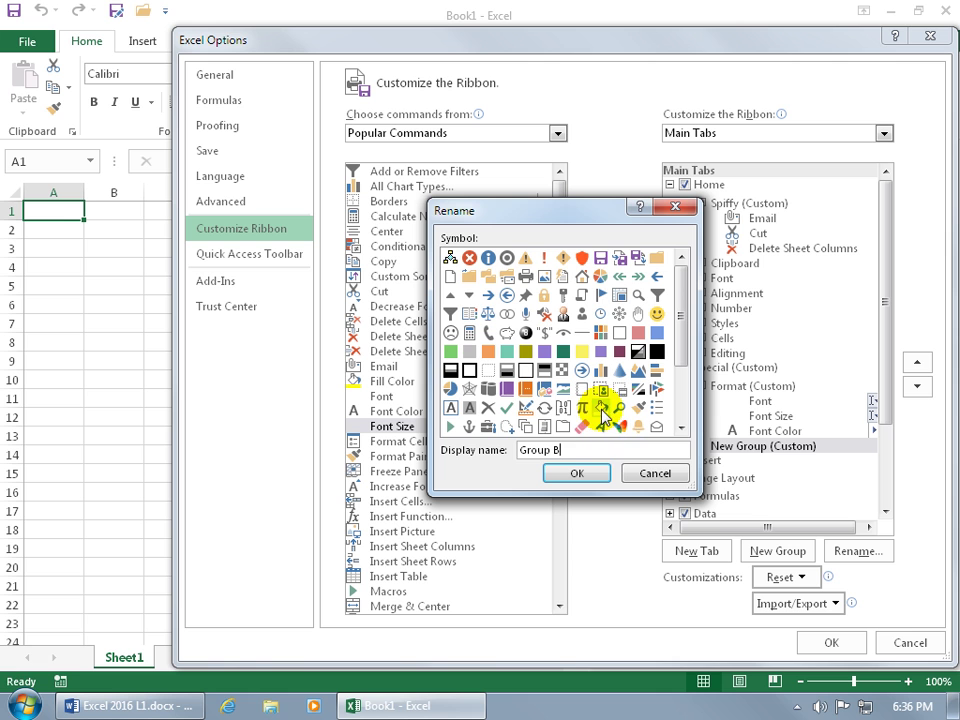
click(583, 475)
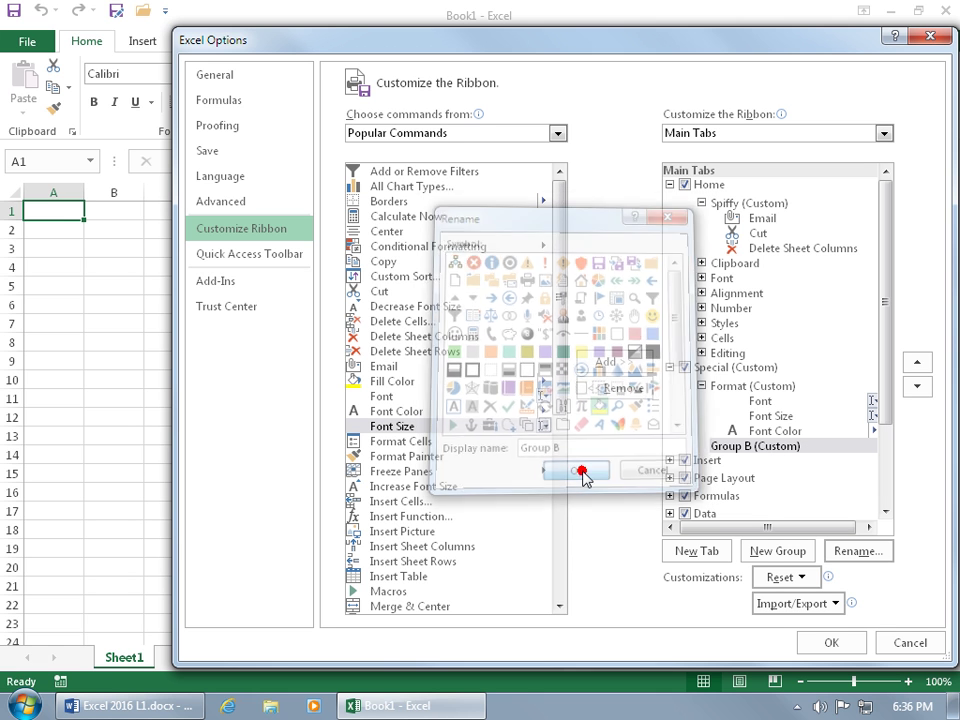
click(410, 456)
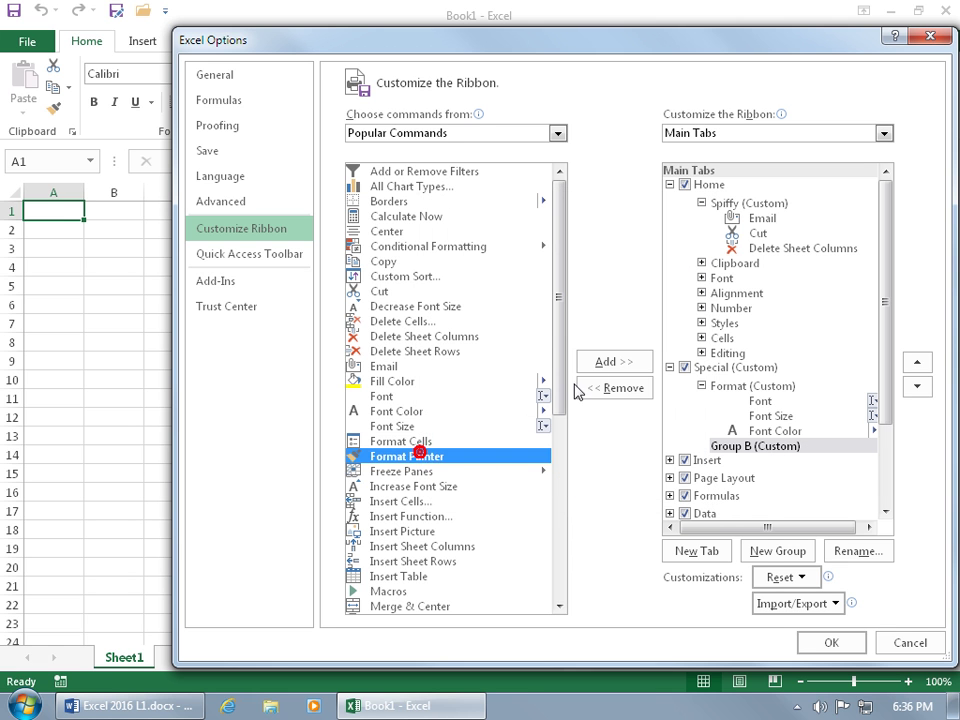
click(606, 361)
click(427, 486)
click(611, 362)
click(410, 516)
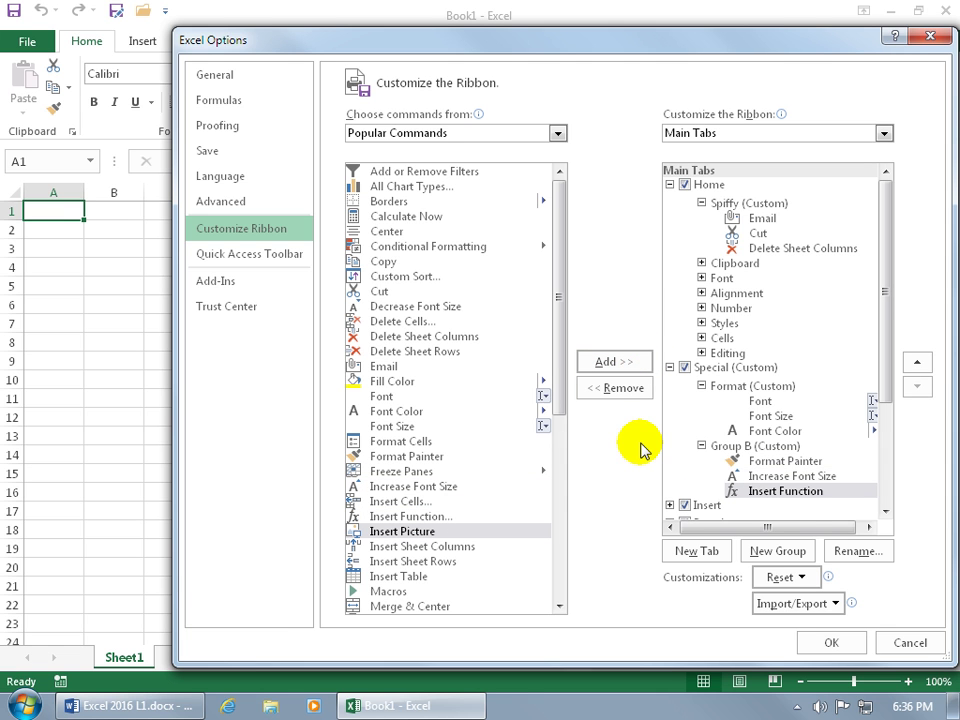
click(737, 369)
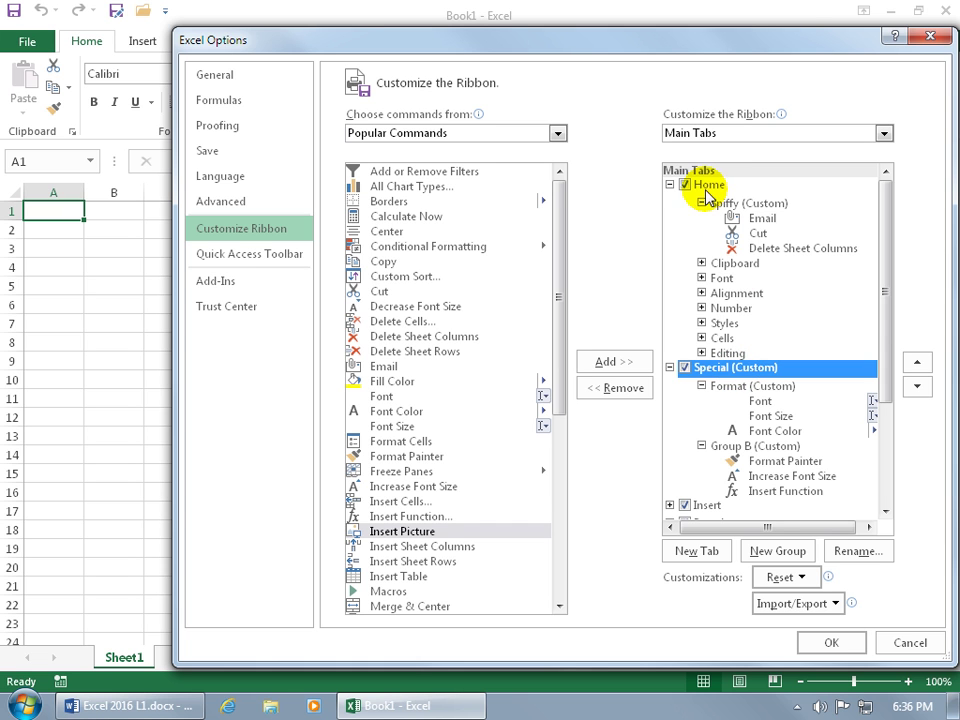
click(834, 643)
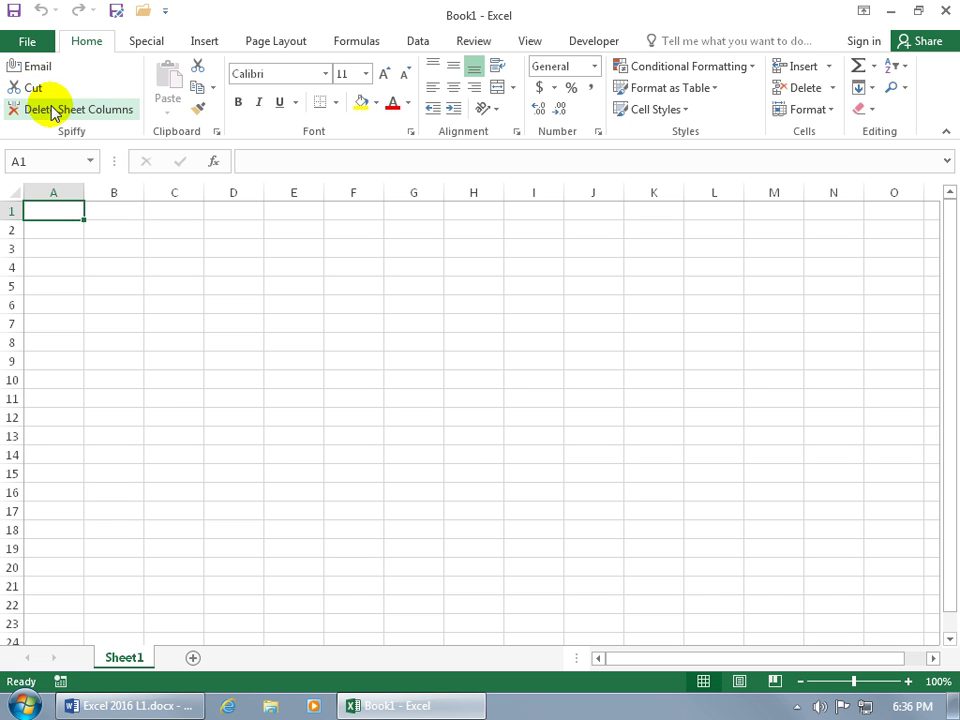
Add the Spiffy group to the Quick Access Toolbar and check its command list.
right_click(108, 130)
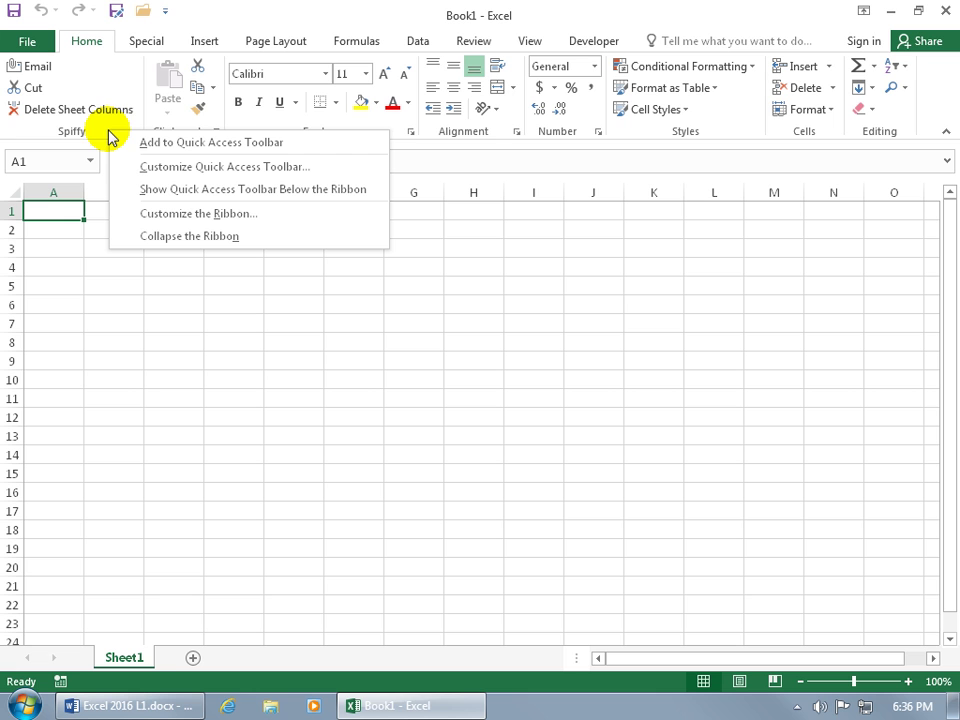
click(141, 143)
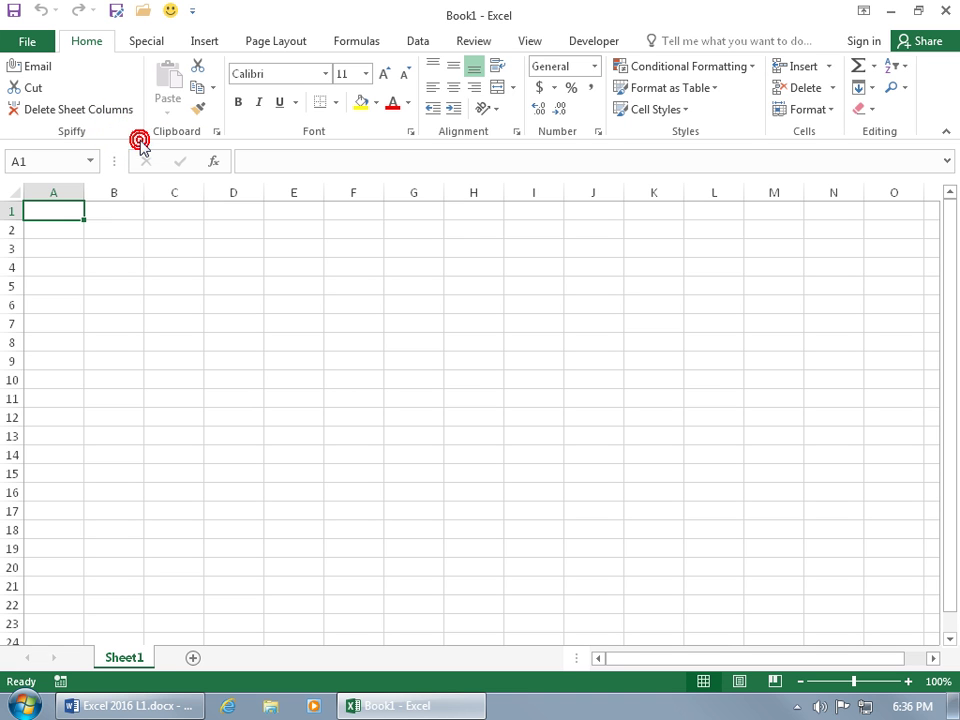
click(172, 12)
click(219, 11)
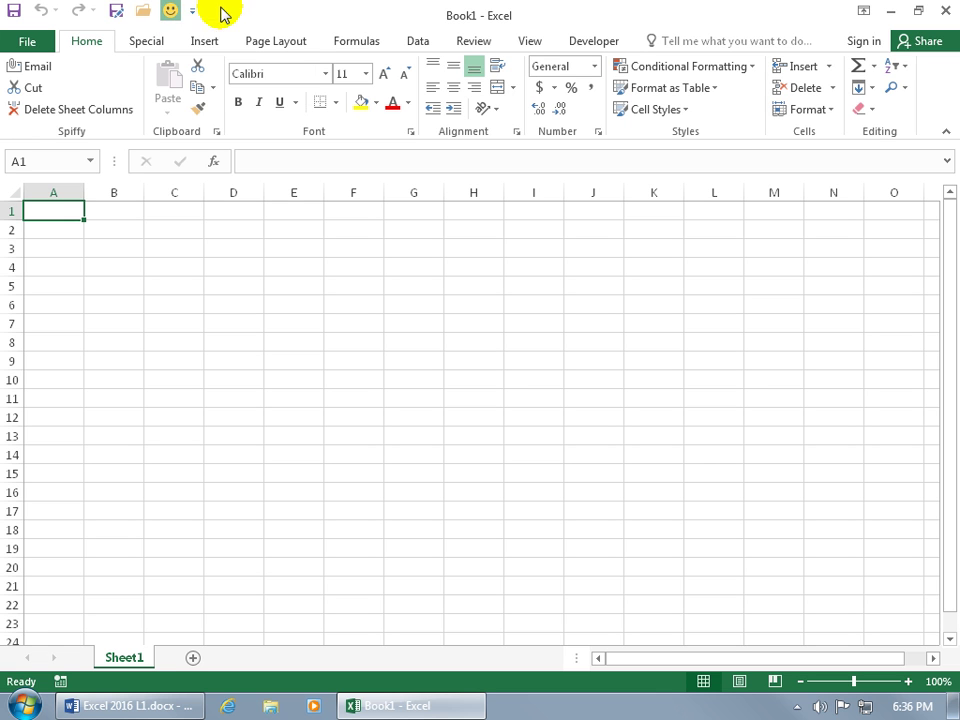
Add Group B from the Special tab to the Quick Access Toolbar and check it.
click(147, 42)
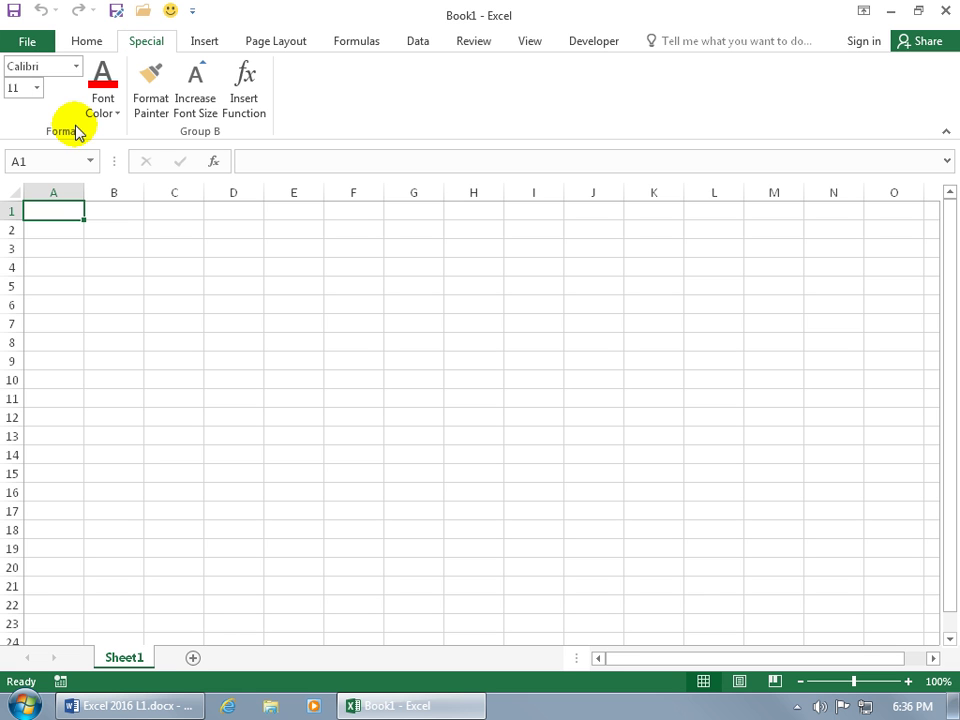
right_click(147, 122)
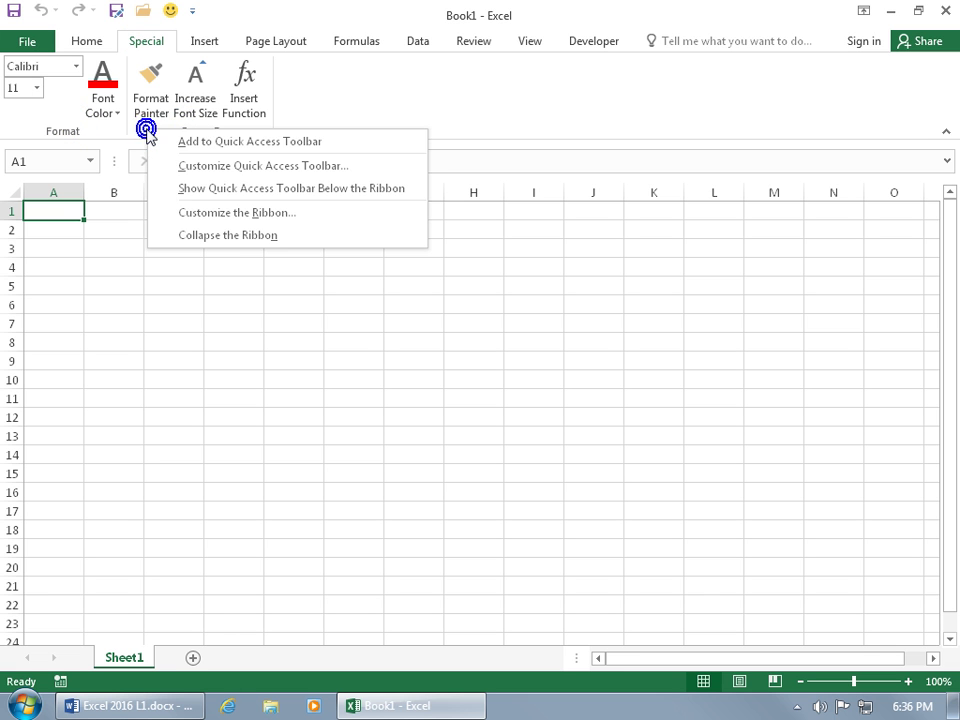
click(174, 145)
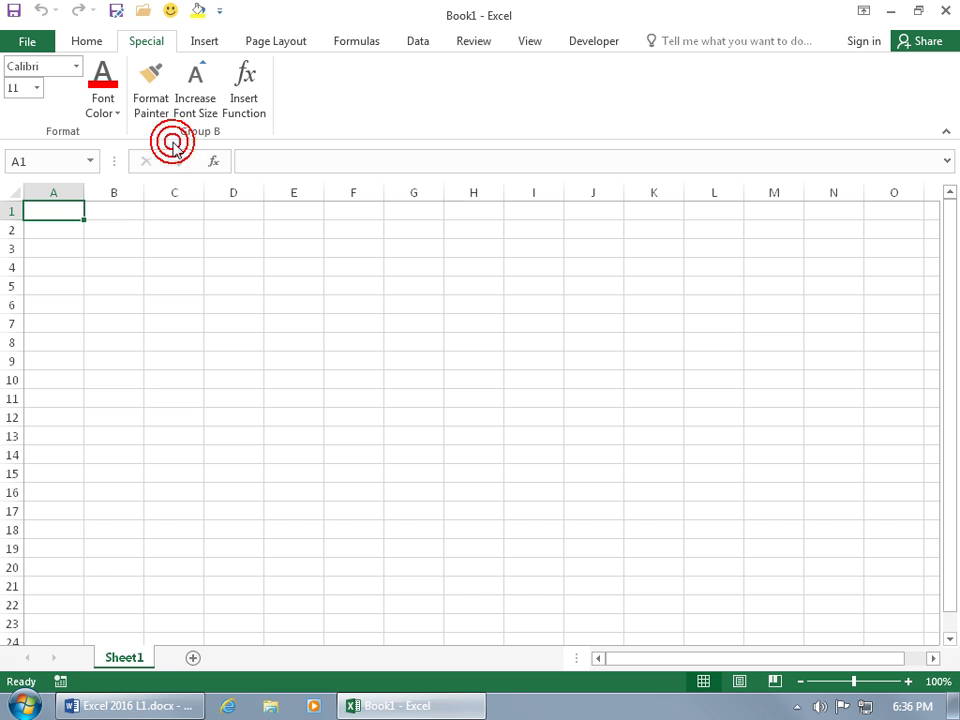
click(198, 12)
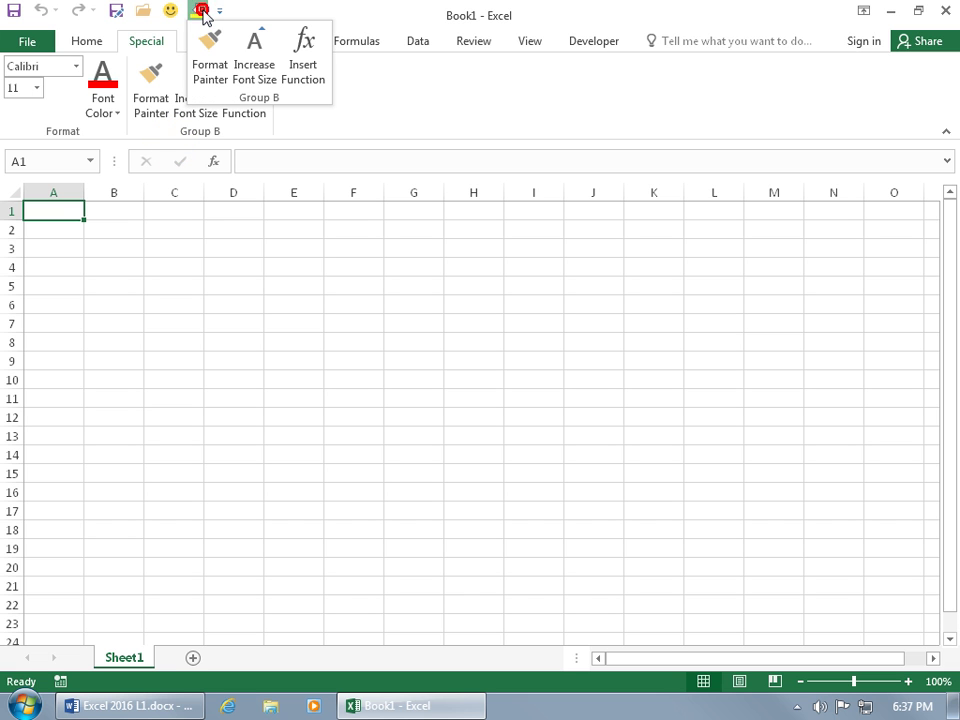
click(257, 15)
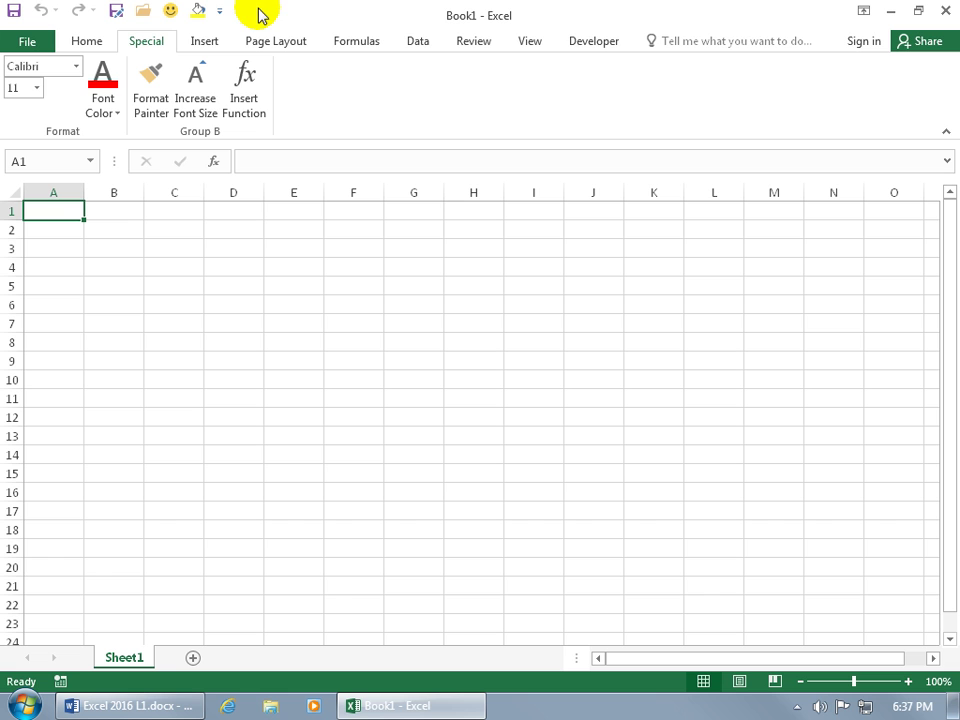
Show the Developer tab and open the Customize the Ribbon settings.
click(594, 45)
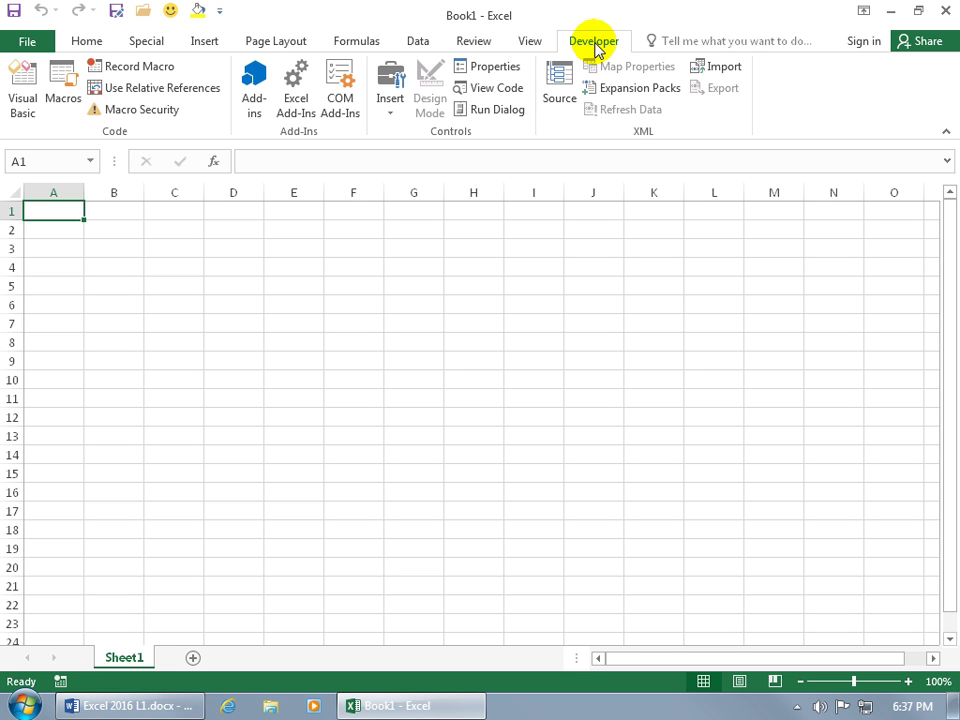
right_click(594, 50)
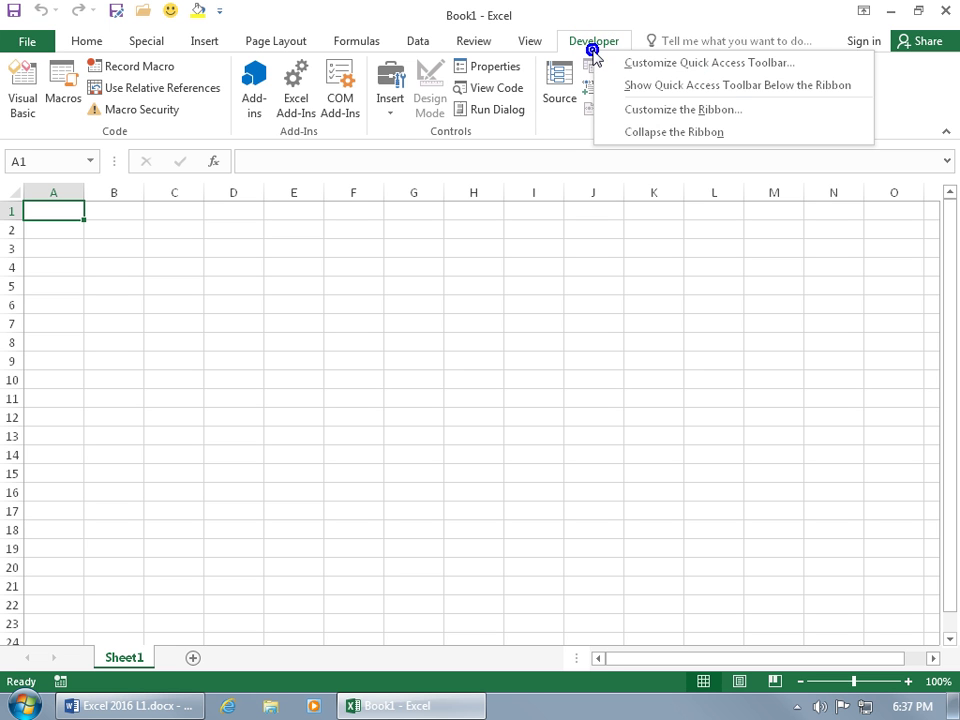
click(626, 110)
Look over the reset choices, then uncheck Special (Custom) and apply.
click(707, 292)
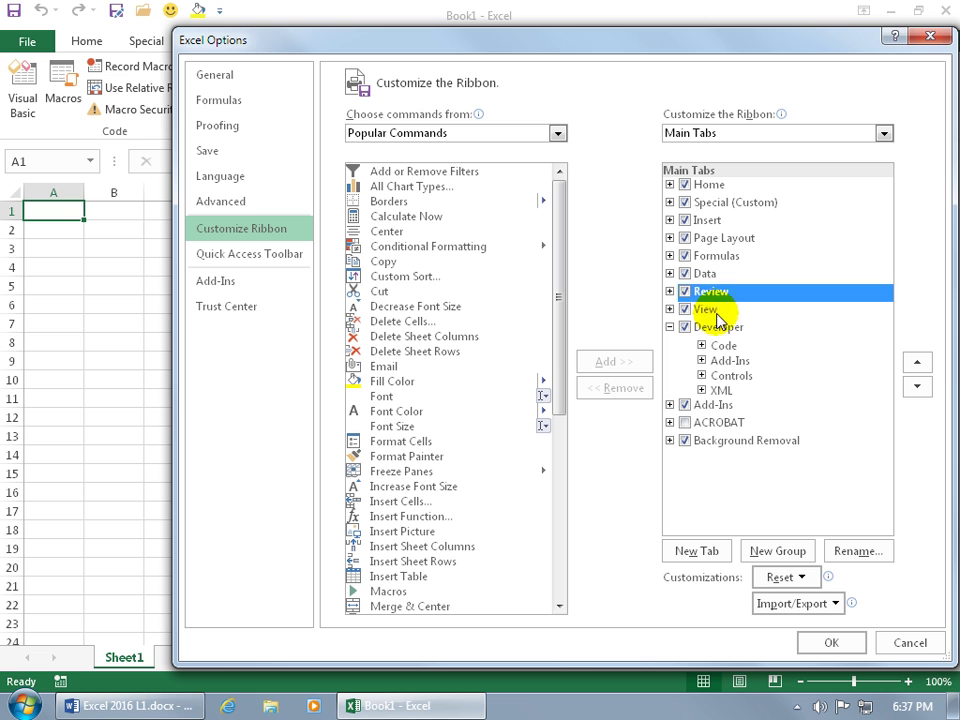
click(799, 576)
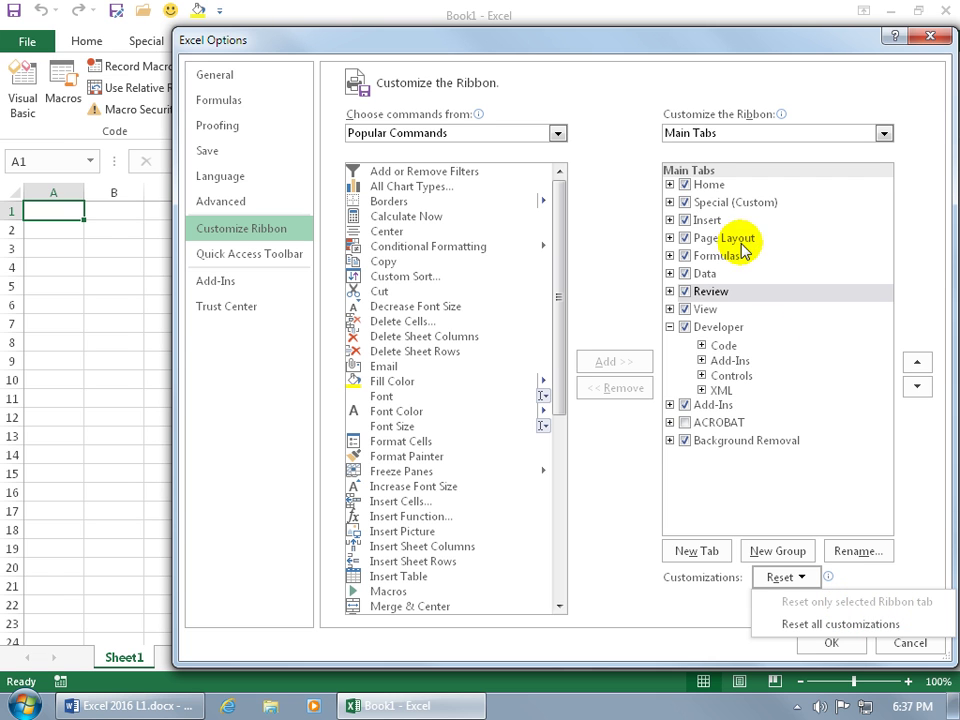
click(708, 186)
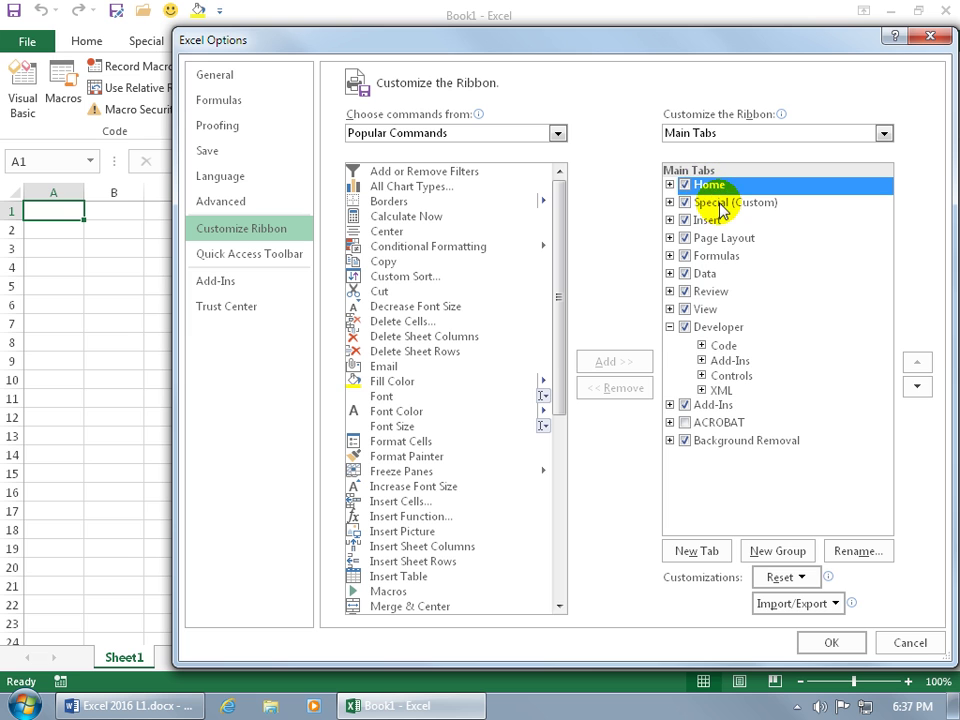
click(792, 579)
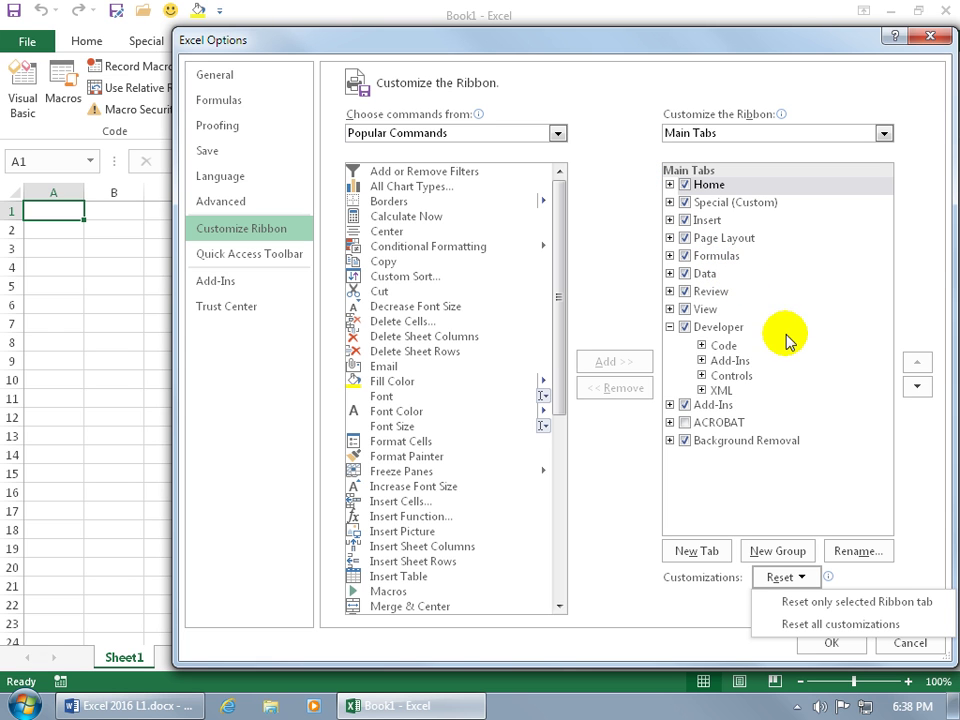
click(636, 318)
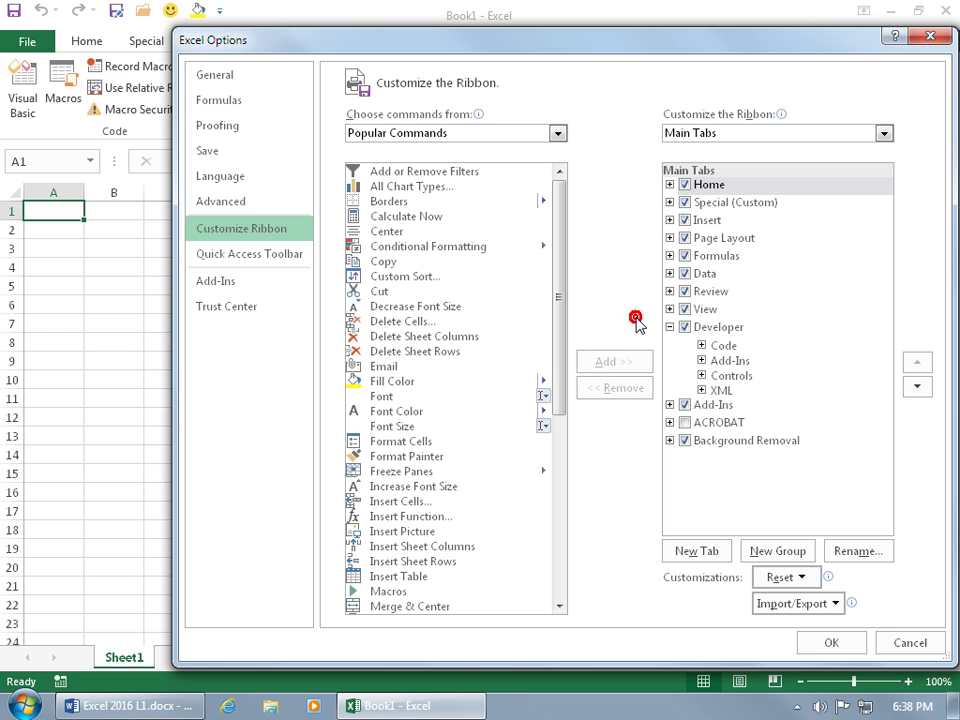
click(684, 202)
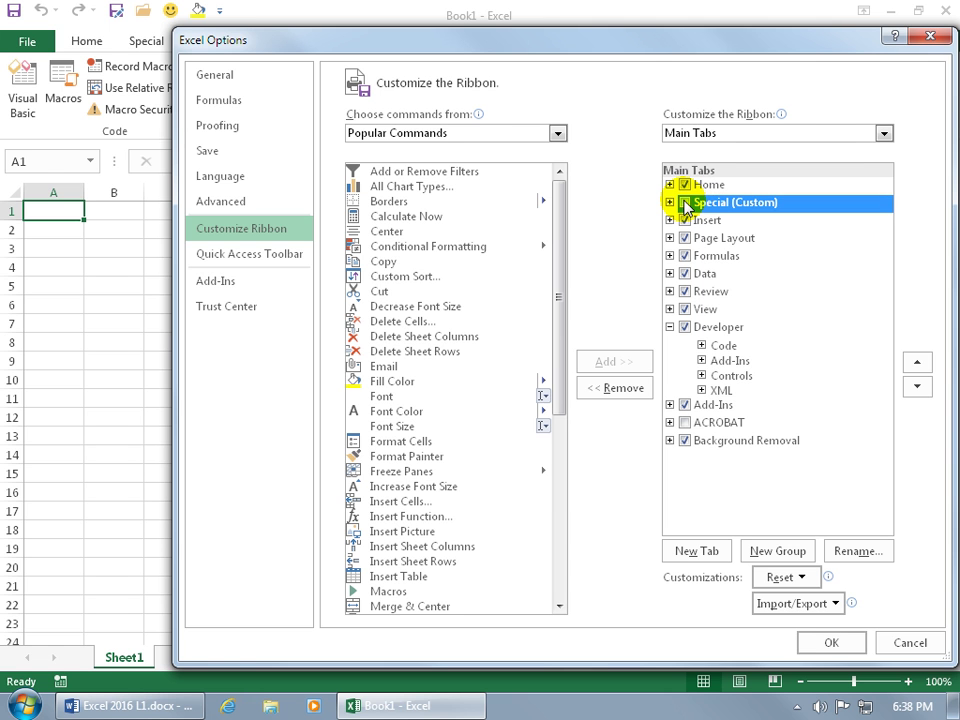
click(826, 638)
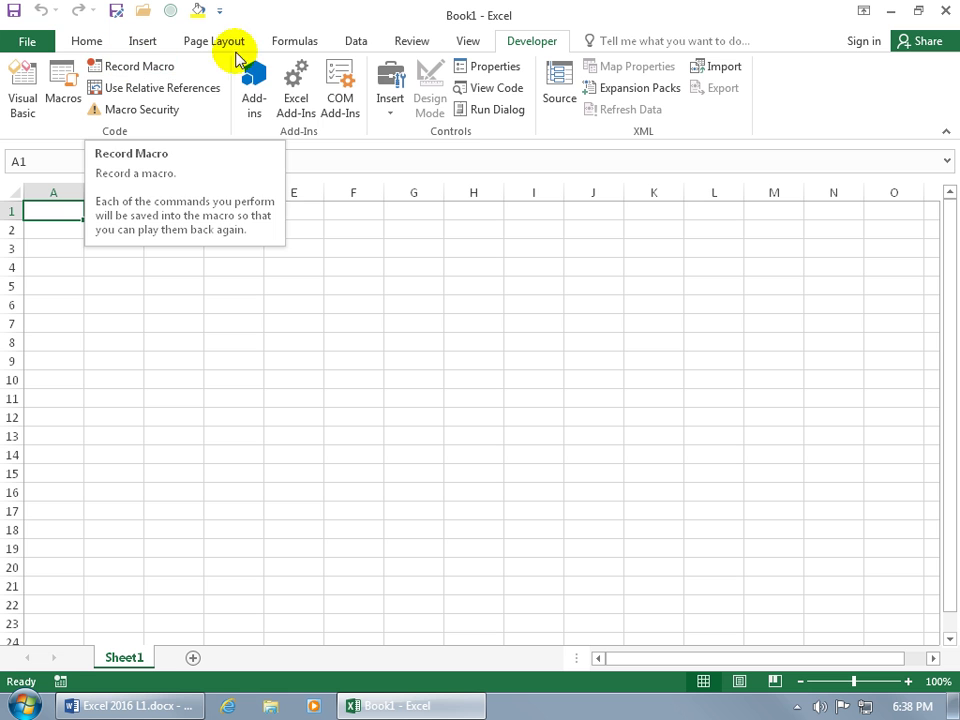
Reset all ribbon and Quick Access Toolbar customizations in Excel Options and confirm.
right_click(199, 41)
click(232, 96)
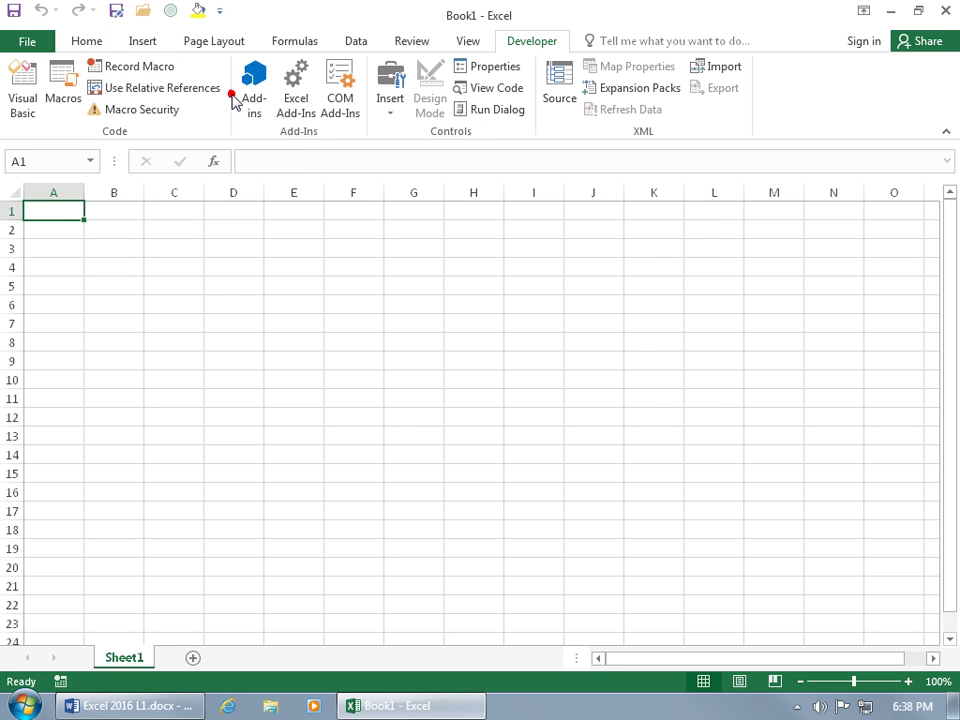
click(684, 203)
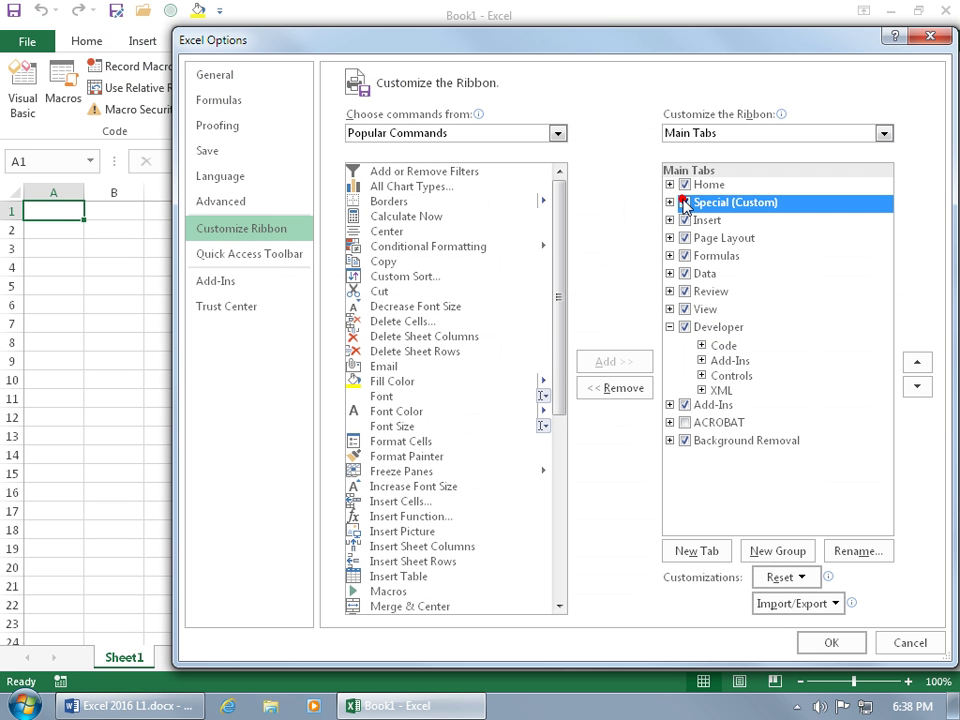
click(800, 577)
click(812, 622)
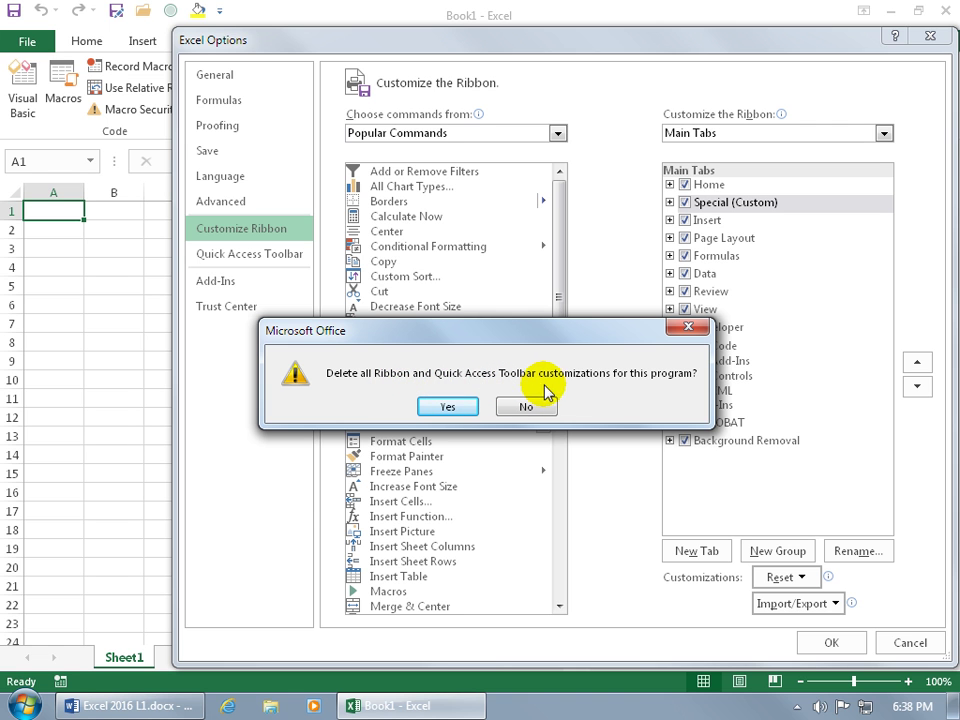
click(462, 402)
click(831, 642)
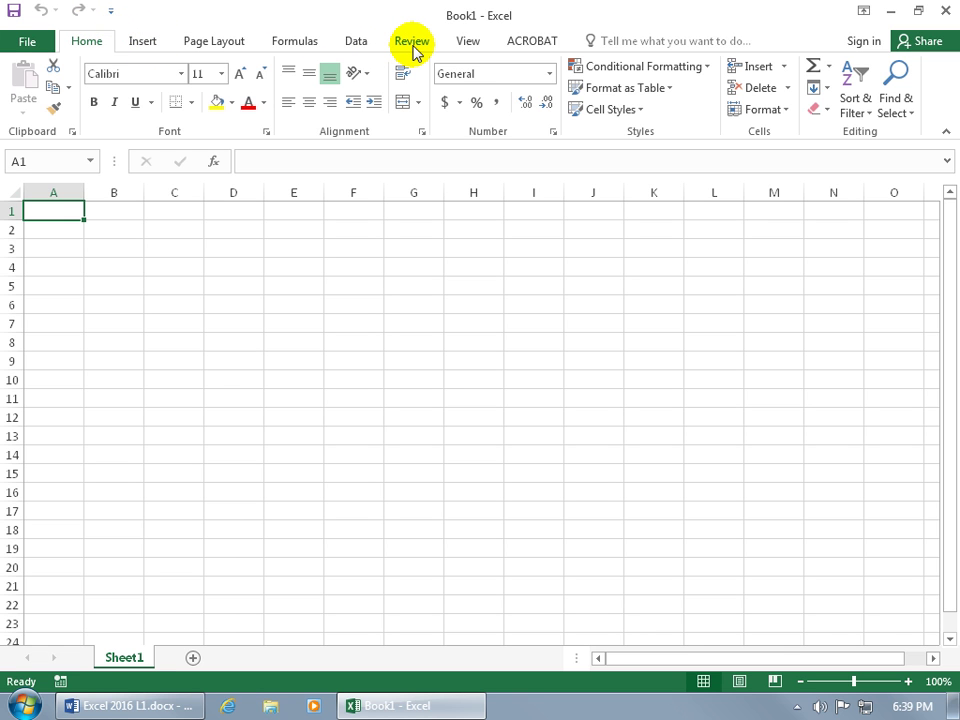
Uncheck the ACROBAT tab in Customize the Ribbon and apply.
right_click(512, 53)
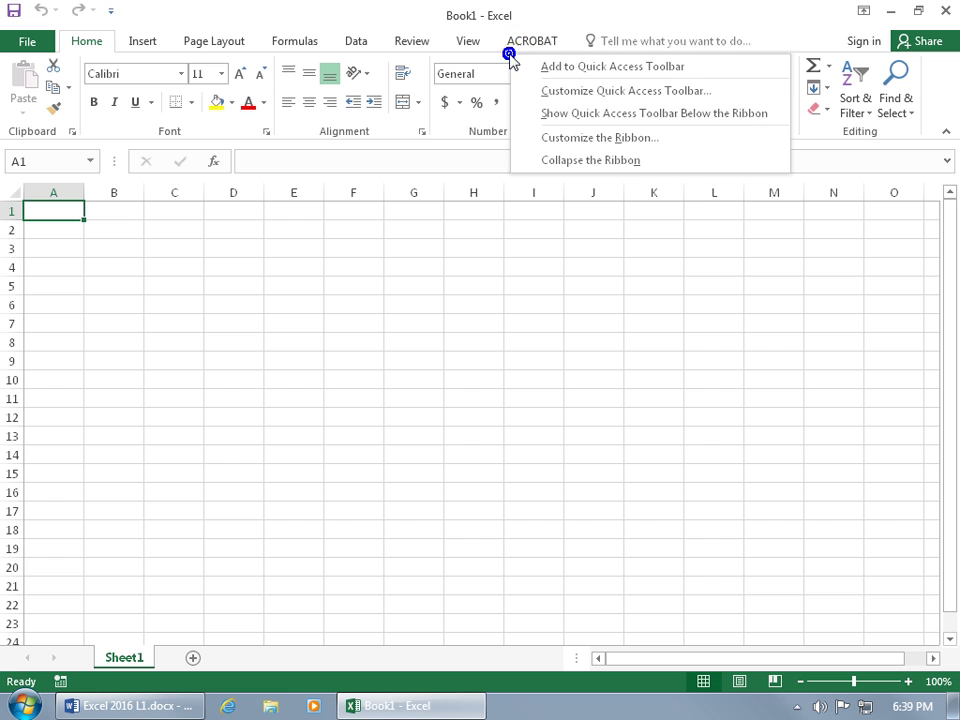
click(555, 140)
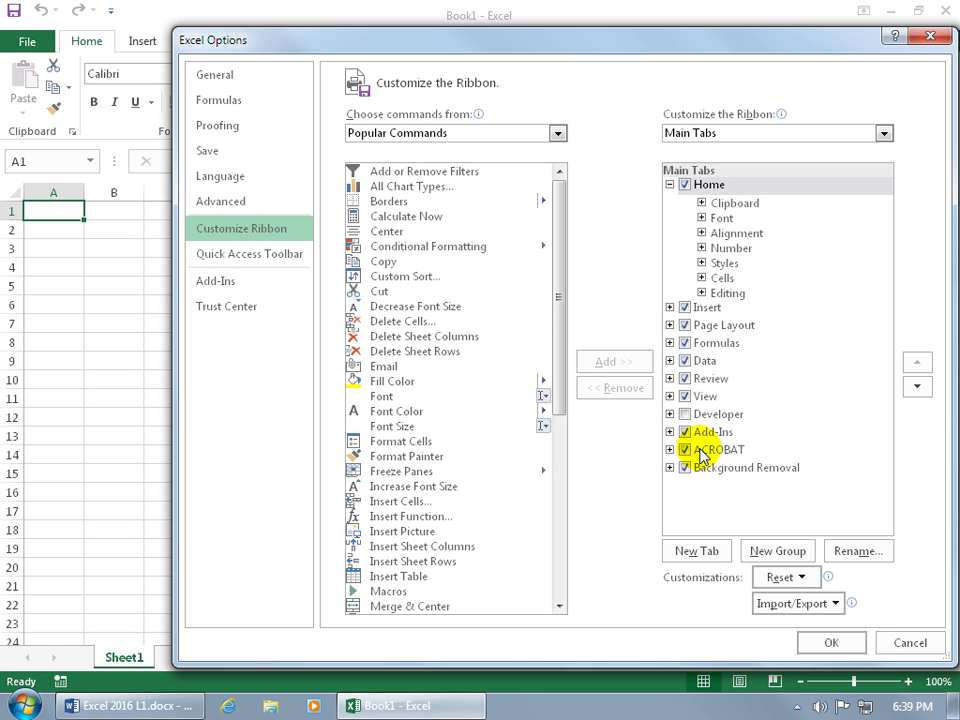
click(684, 449)
click(831, 643)
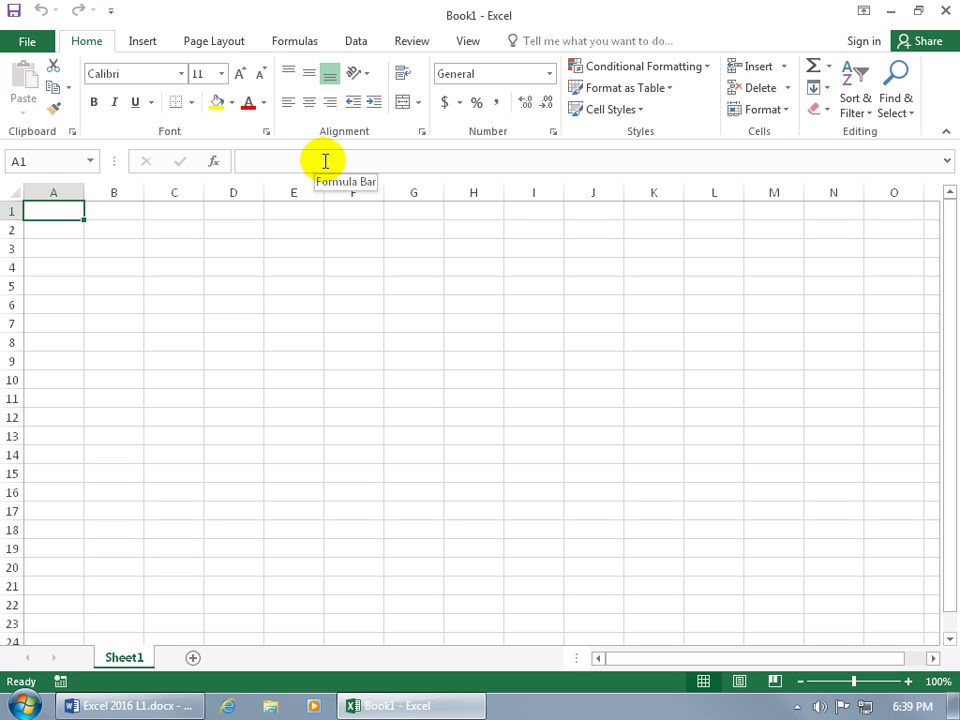
Add Save As and Open from Popular Commands to the Quick Access Toolbar, then apply.
right_click(93, 13)
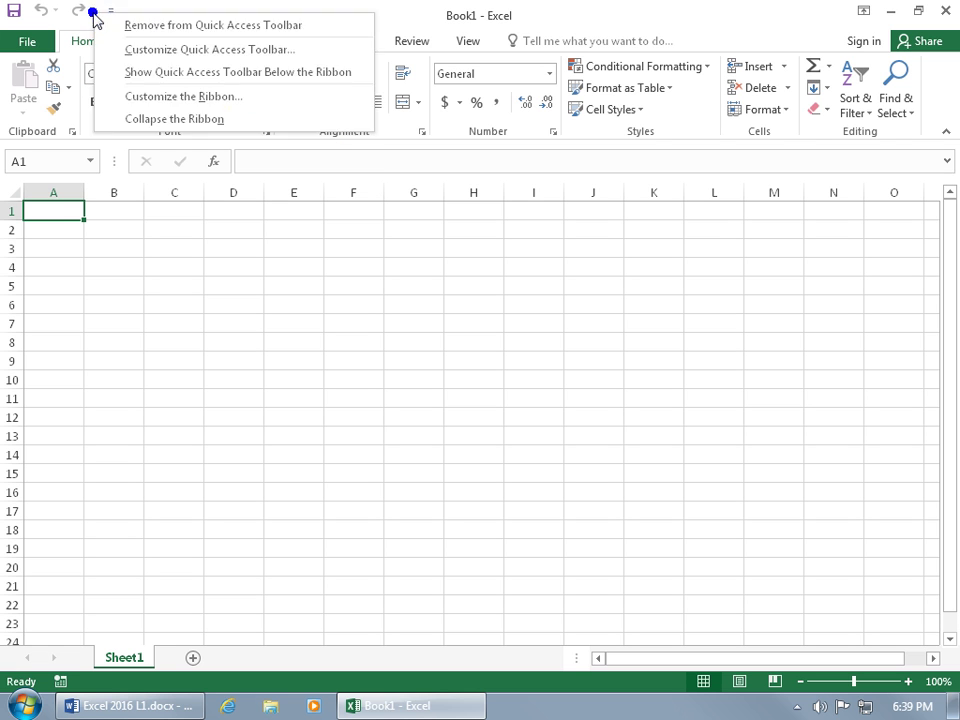
click(137, 51)
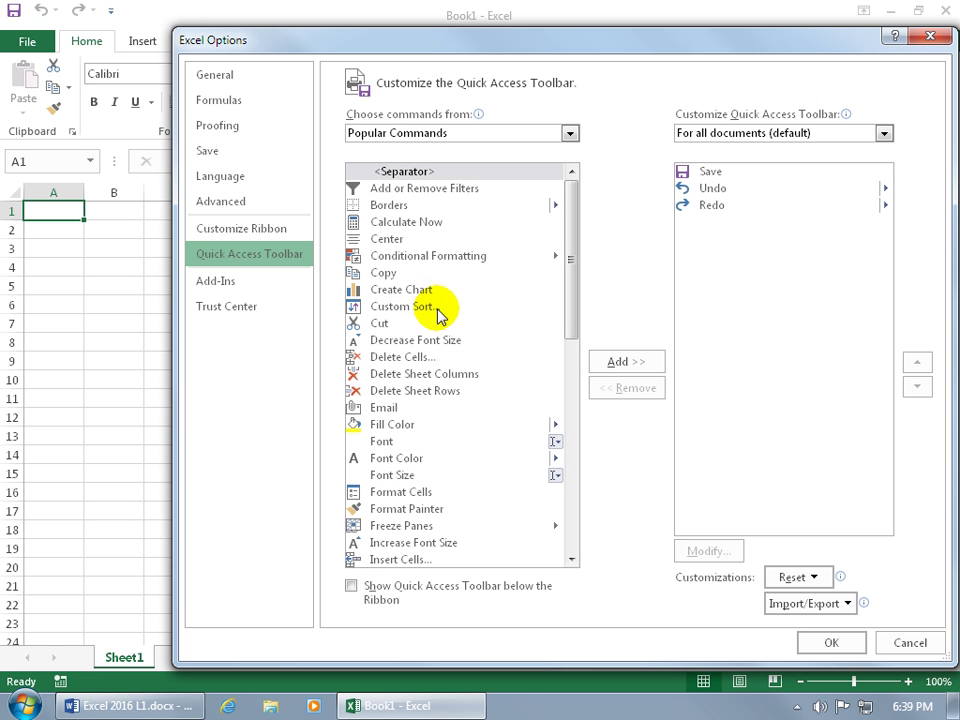
drag(571, 285, 568, 454)
click(399, 537)
click(607, 362)
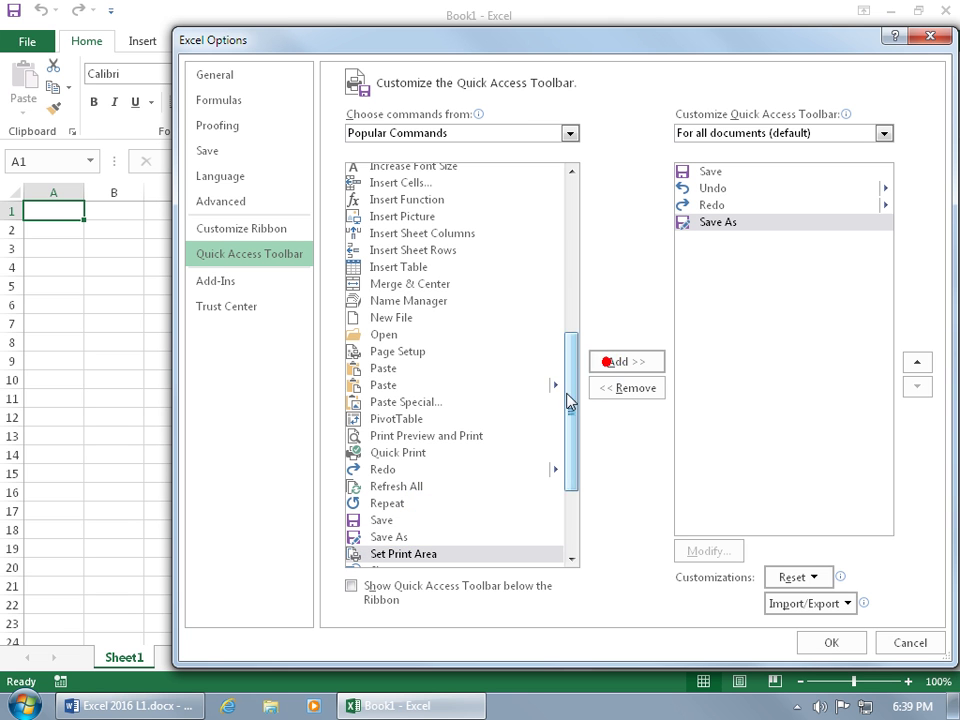
click(384, 335)
click(630, 362)
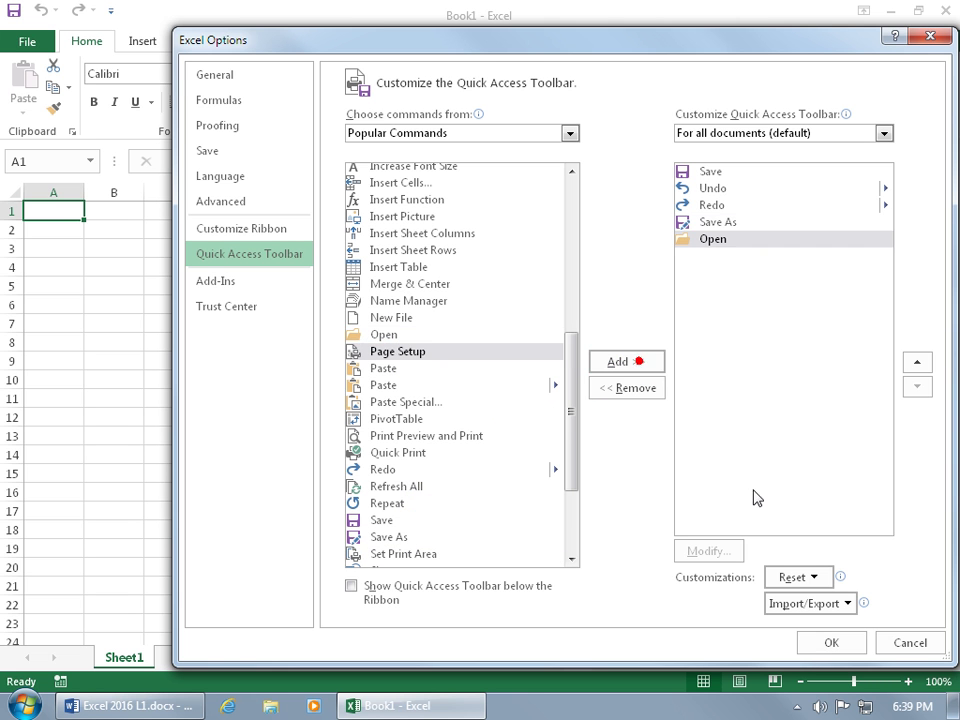
click(820, 640)
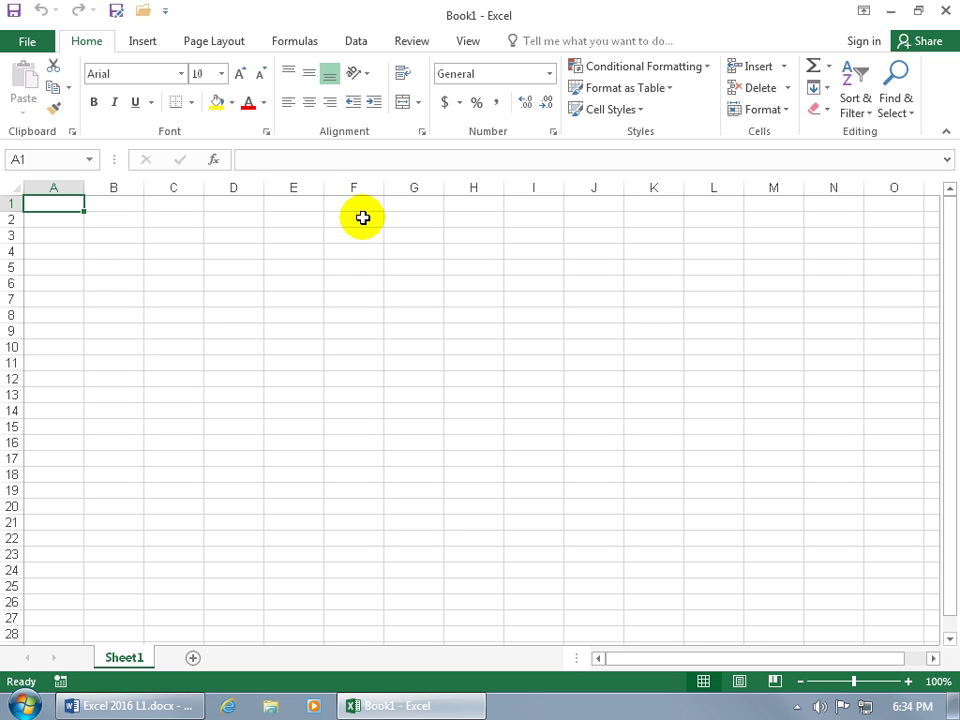
Switch the ribbon to Auto-hide Ribbon and peek at it from the top strip twice.
click(861, 11)
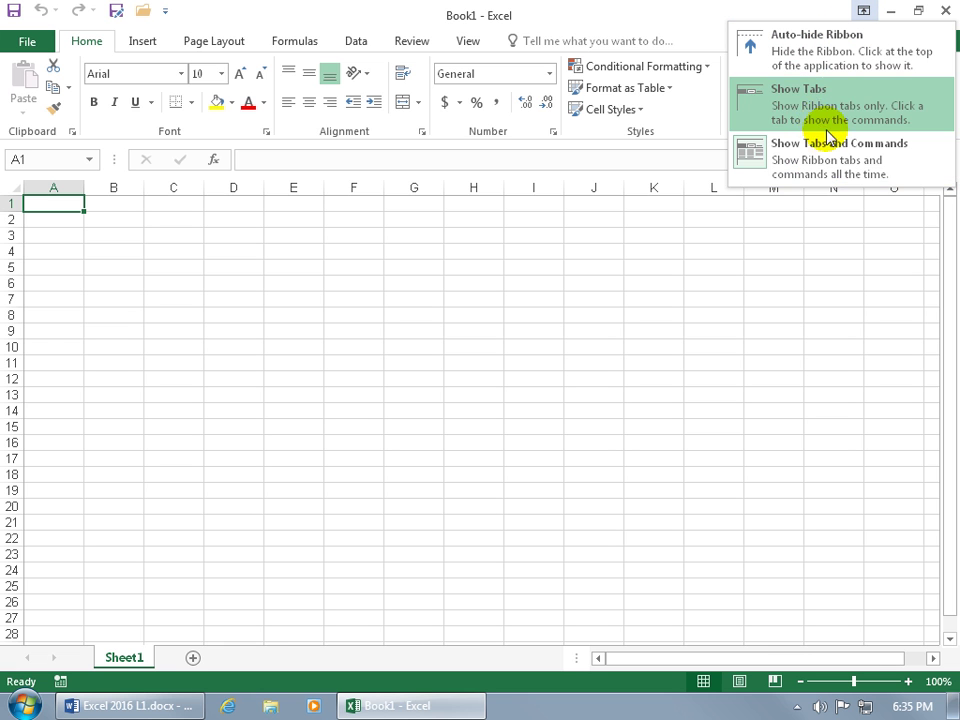
click(814, 54)
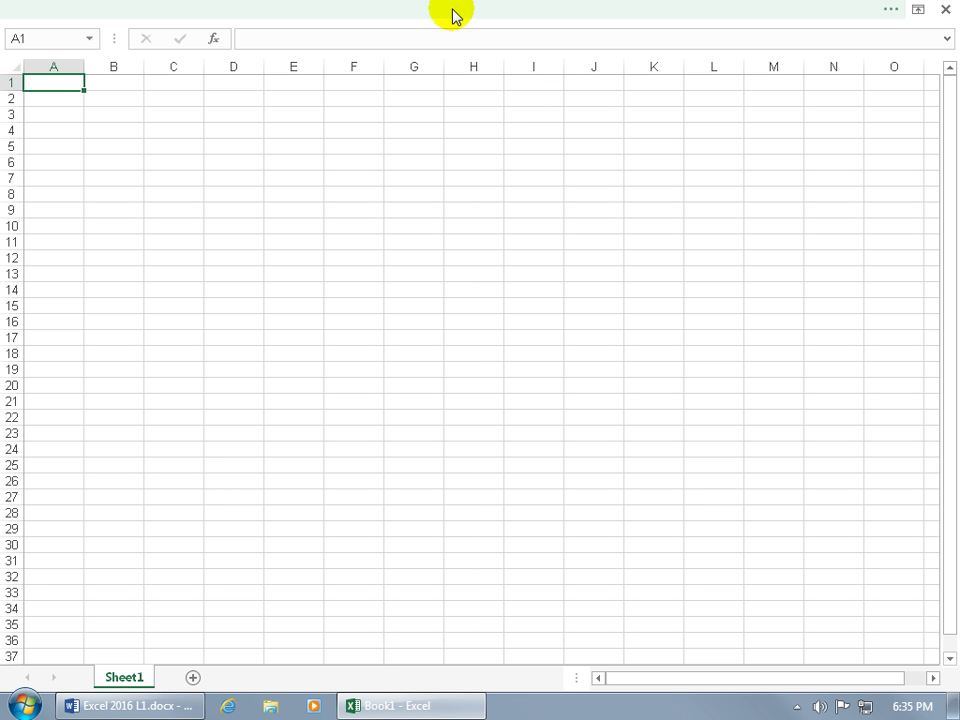
click(549, 15)
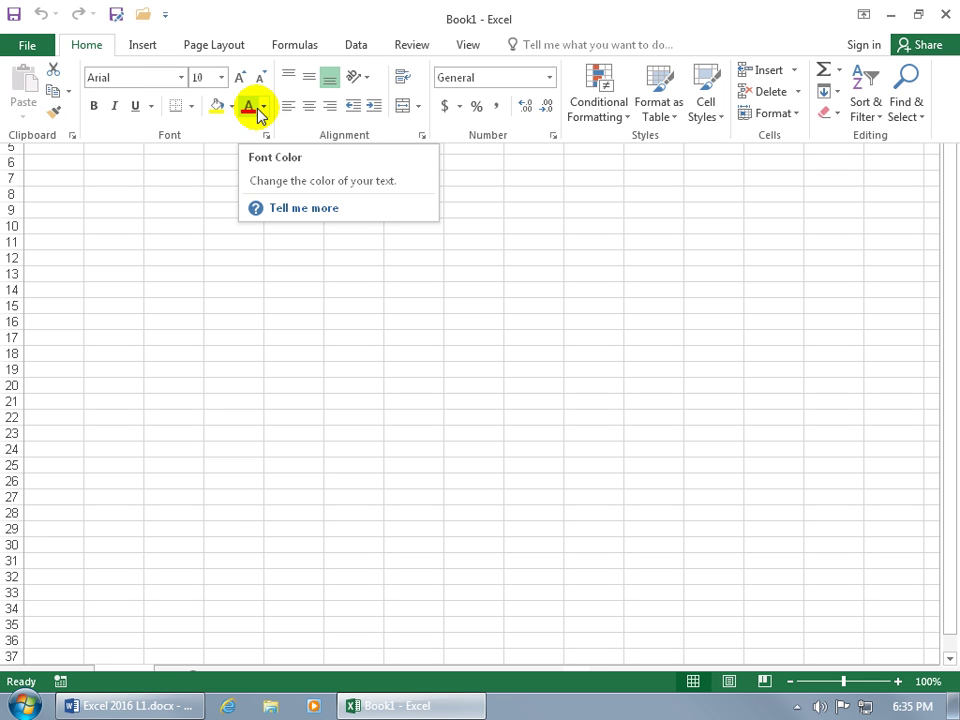
click(480, 196)
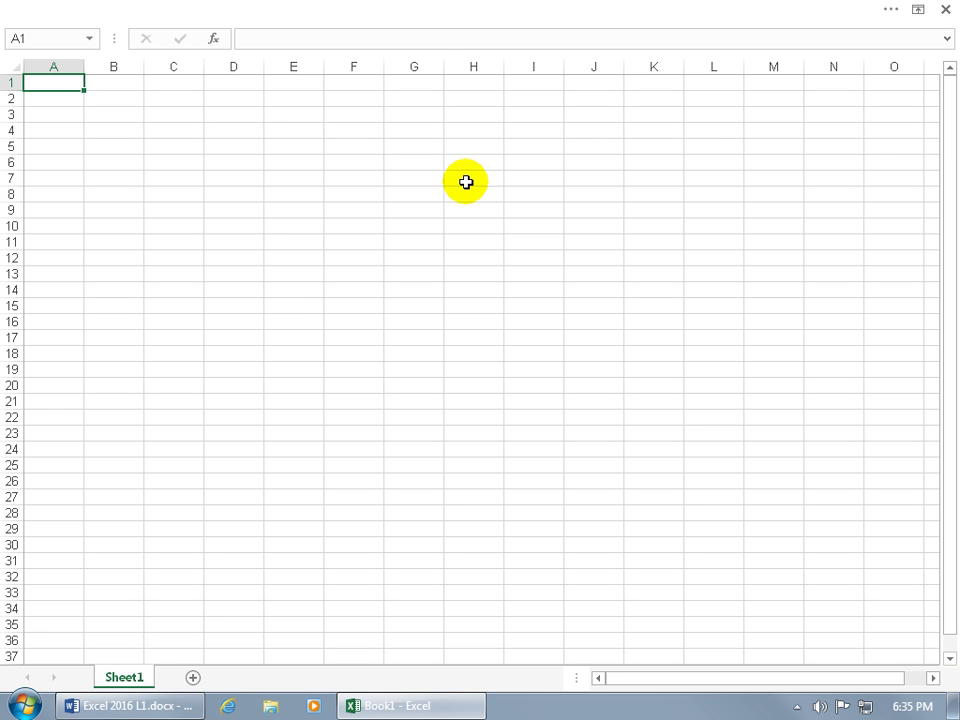
click(781, 11)
click(862, 15)
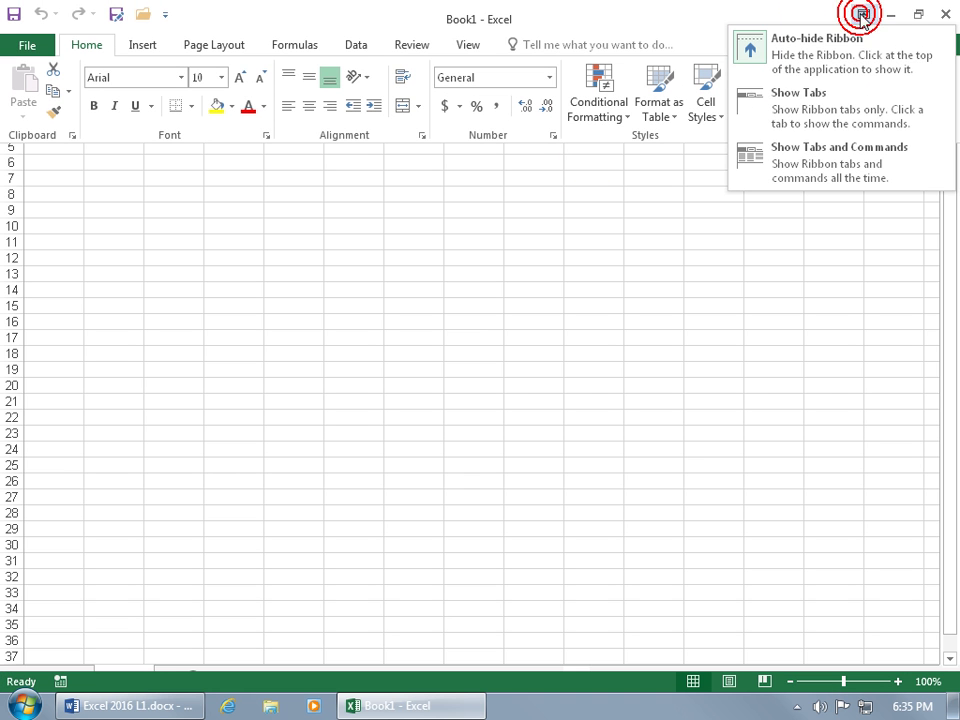
Set the ribbon to Show Tabs, then back to Show Tabs and Commands.
click(820, 102)
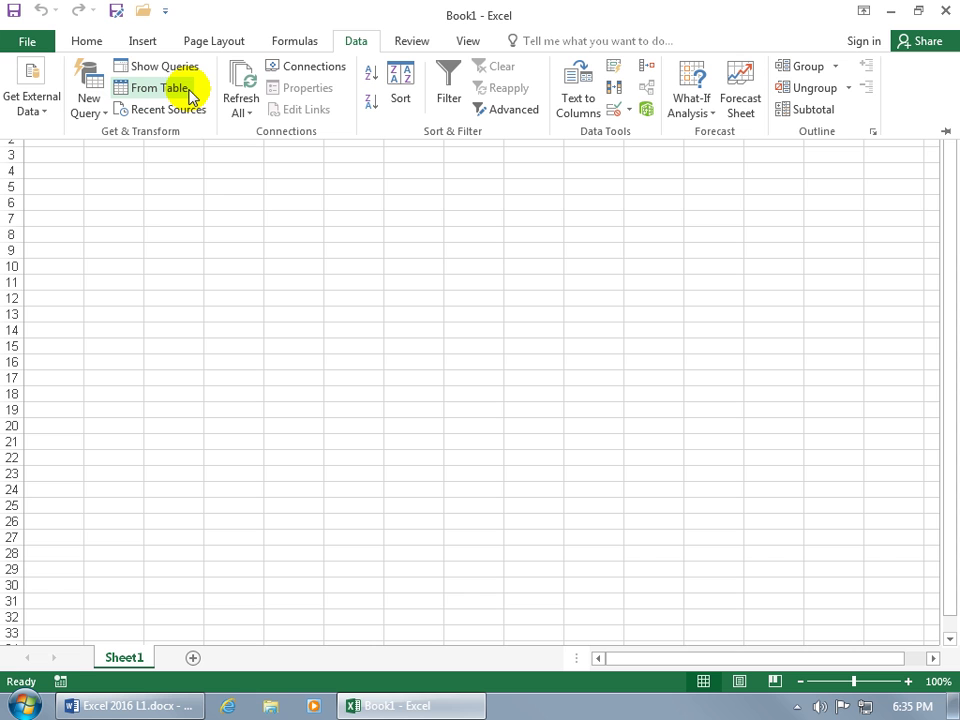
click(362, 205)
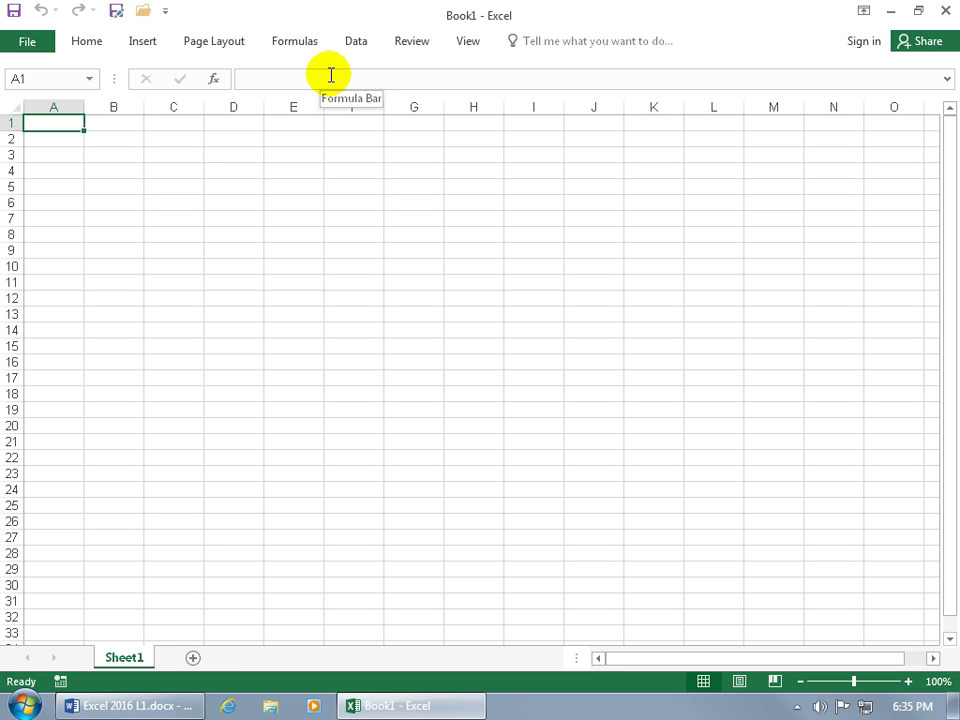
click(863, 11)
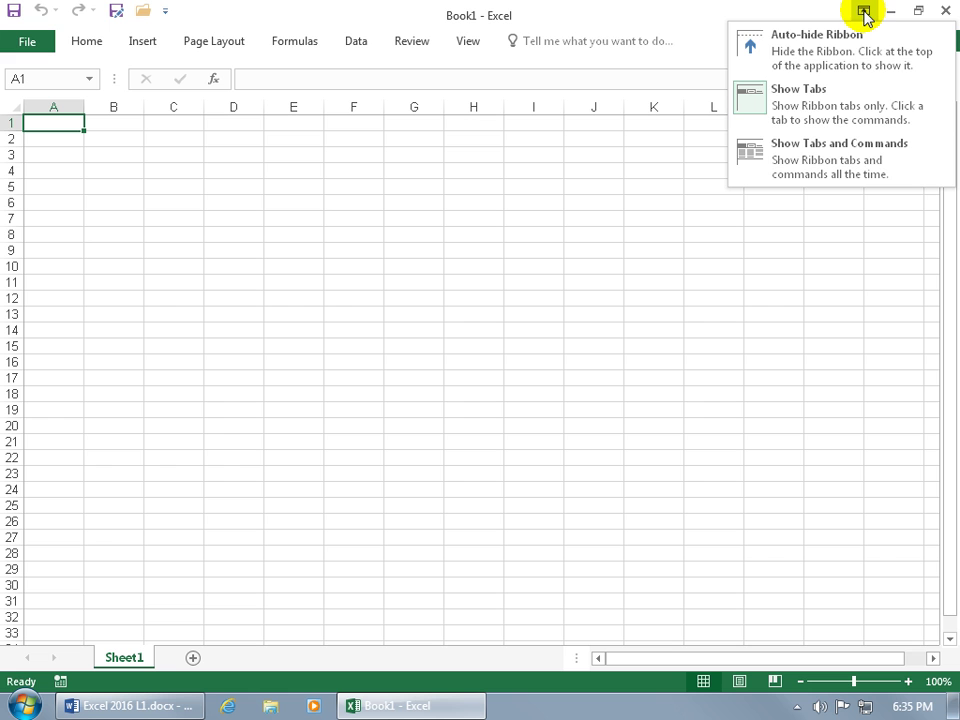
click(805, 157)
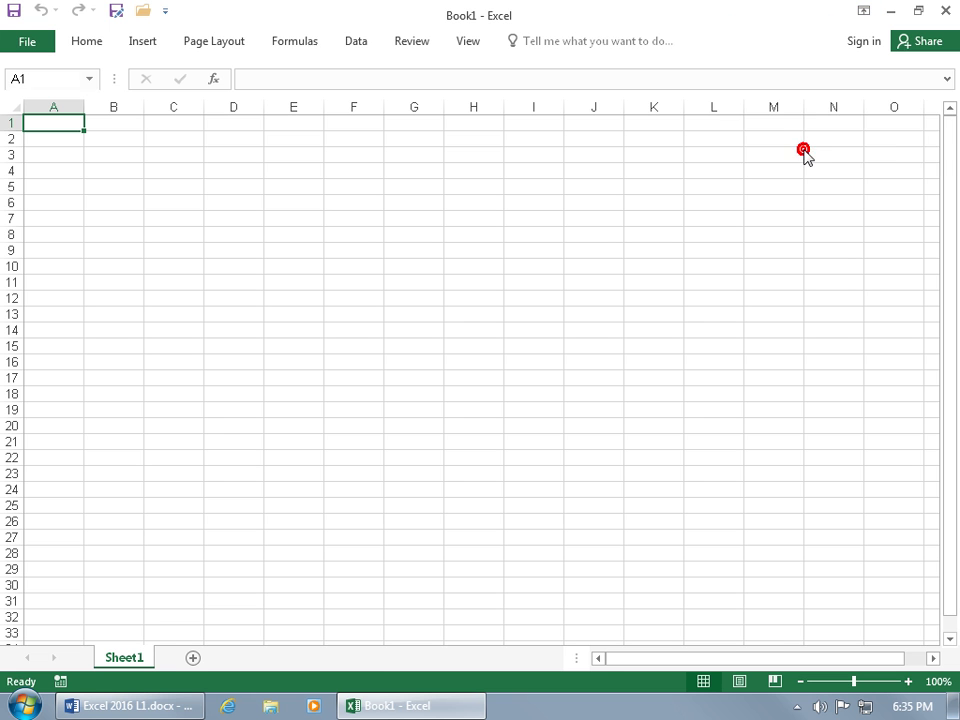
Double-click the Data tab to collapse and re-pin the ribbon, then select cell F2.
double_click(357, 43)
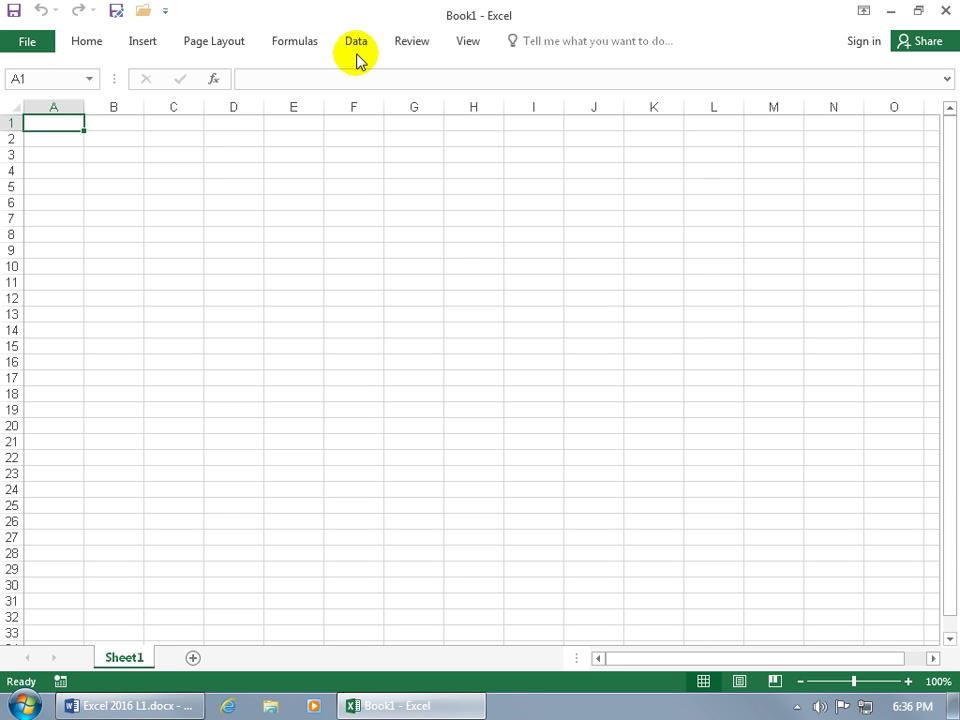
double_click(357, 43)
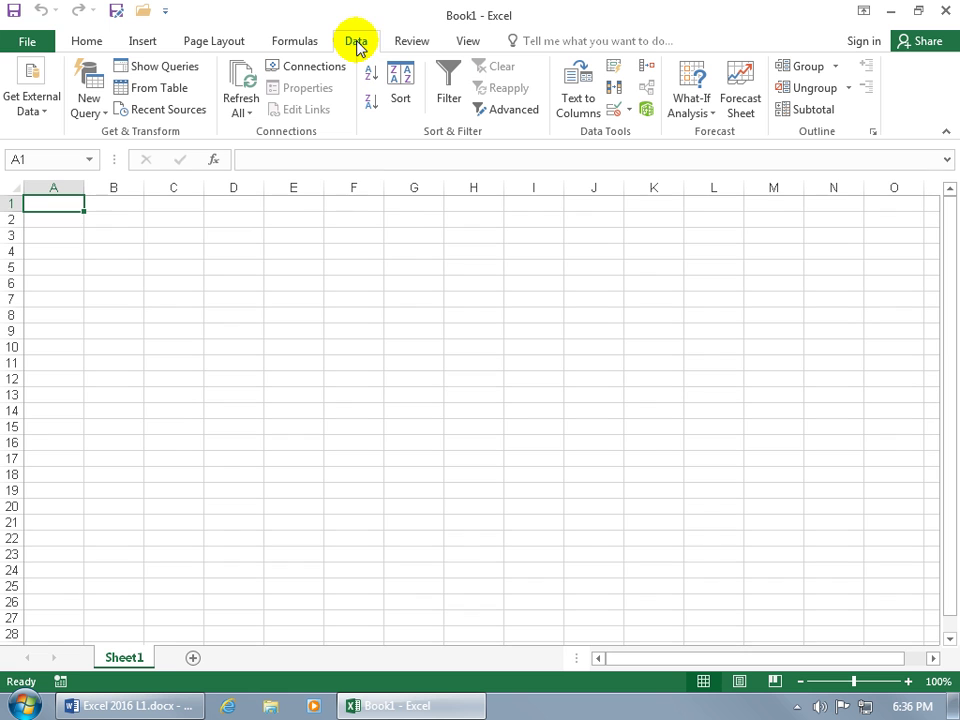
click(349, 223)
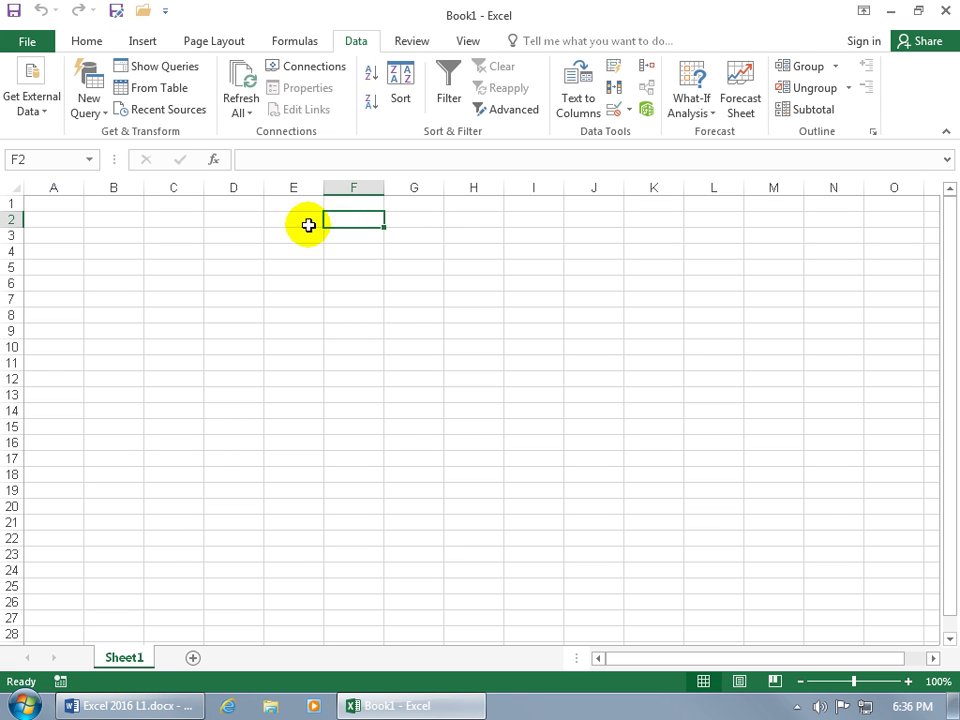